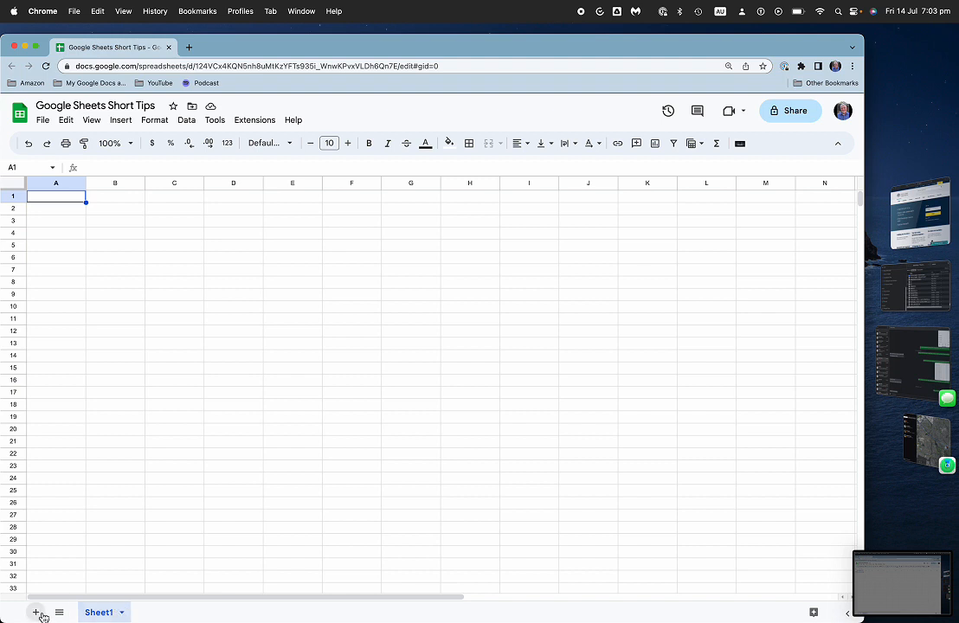
Add three new blank sheets to the spreadsheet after Sheet1
left_click(36, 613)
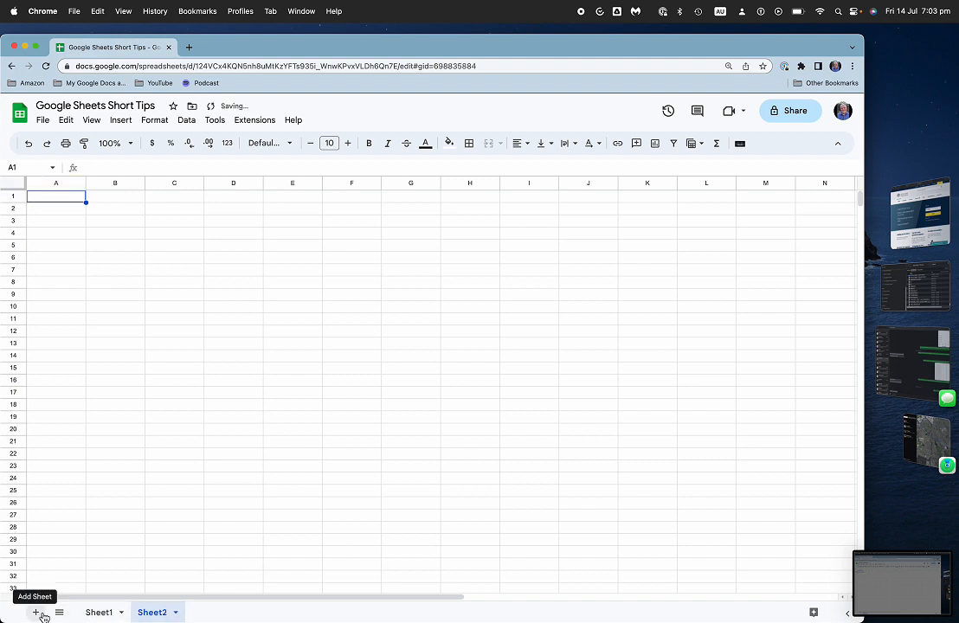
left_click(36, 613)
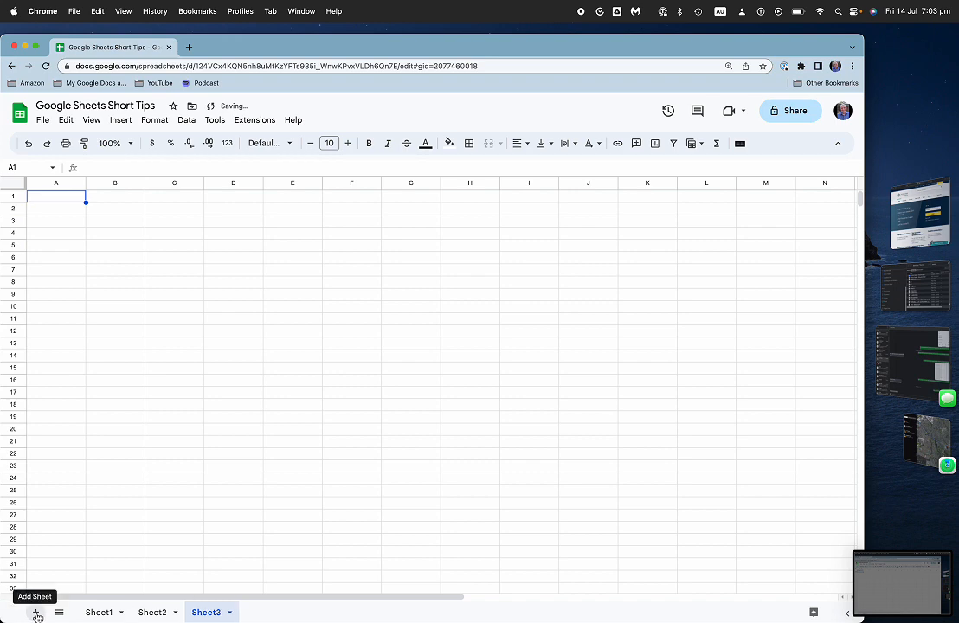
left_click(36, 612)
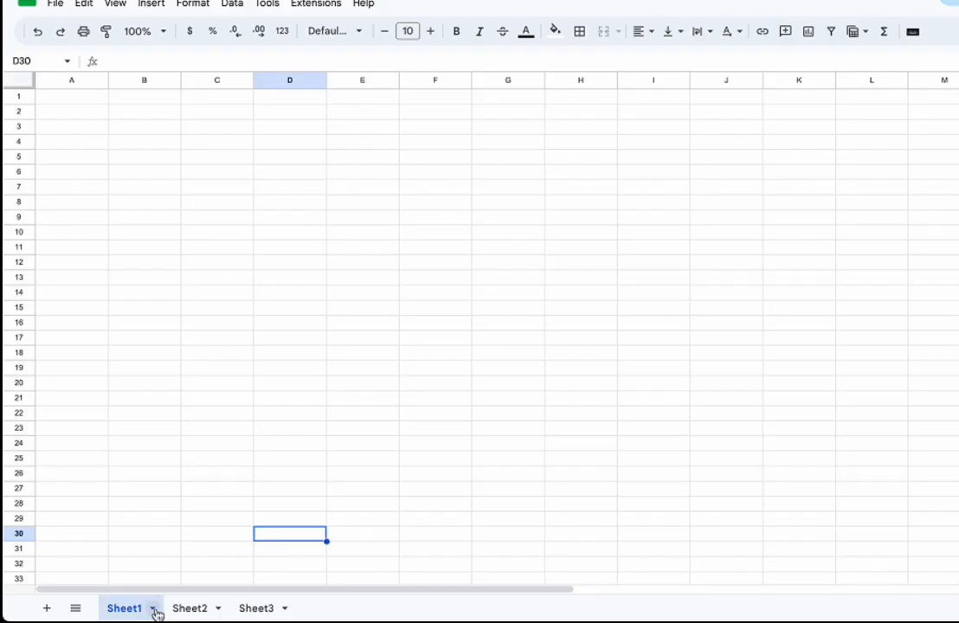
Rename Sheet1 as Index
left_click(153, 609)
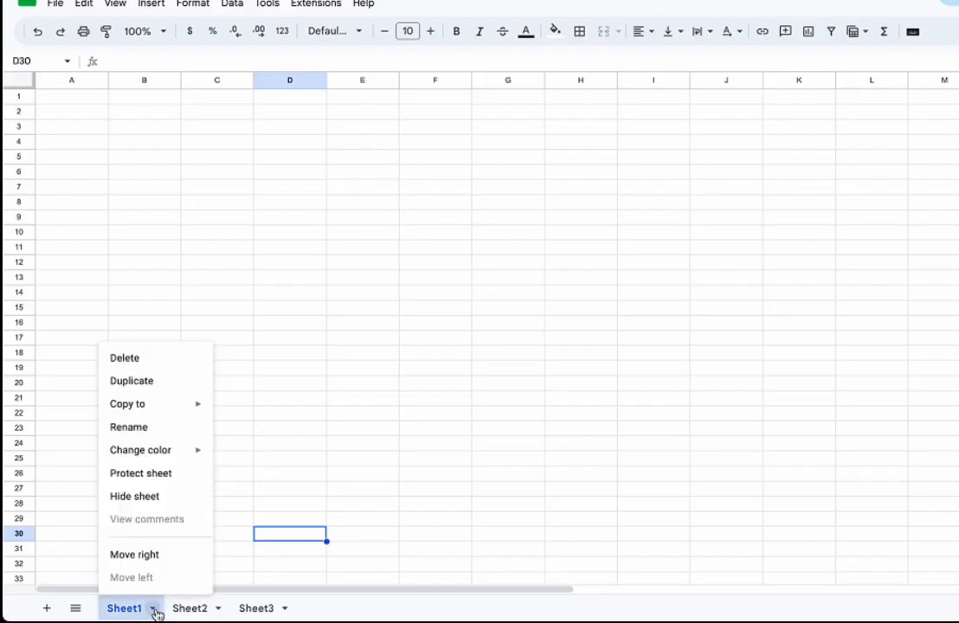
left_click(159, 430)
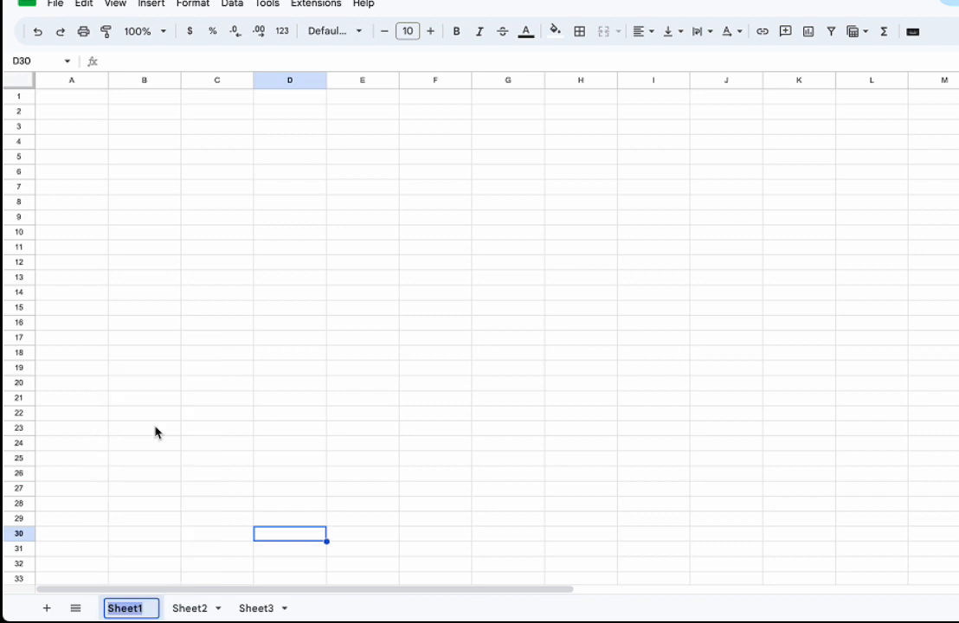
type("Index")
key("Return")
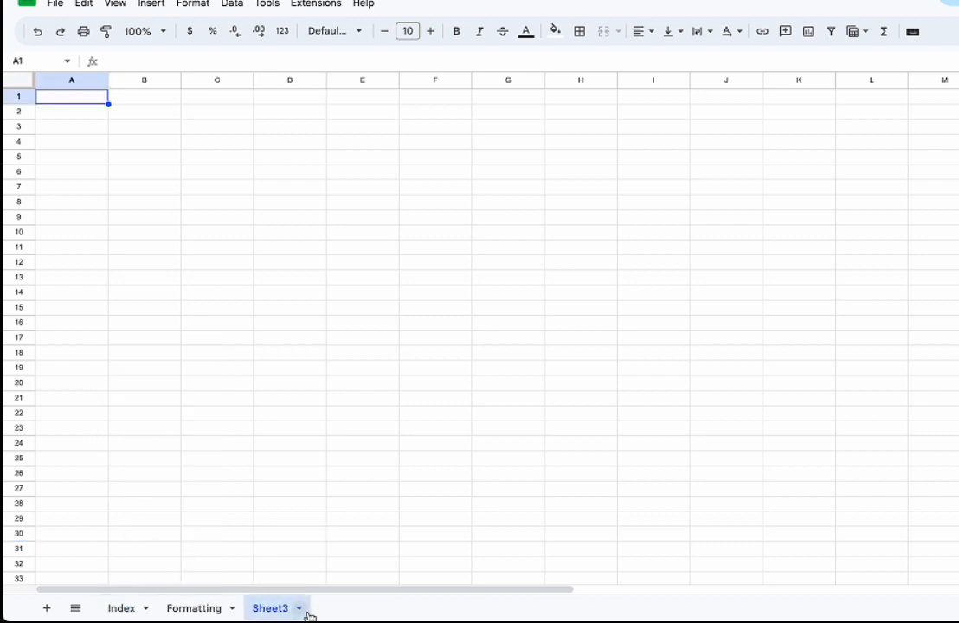
Rename Sheet3 as Navigation
left_click(298, 608)
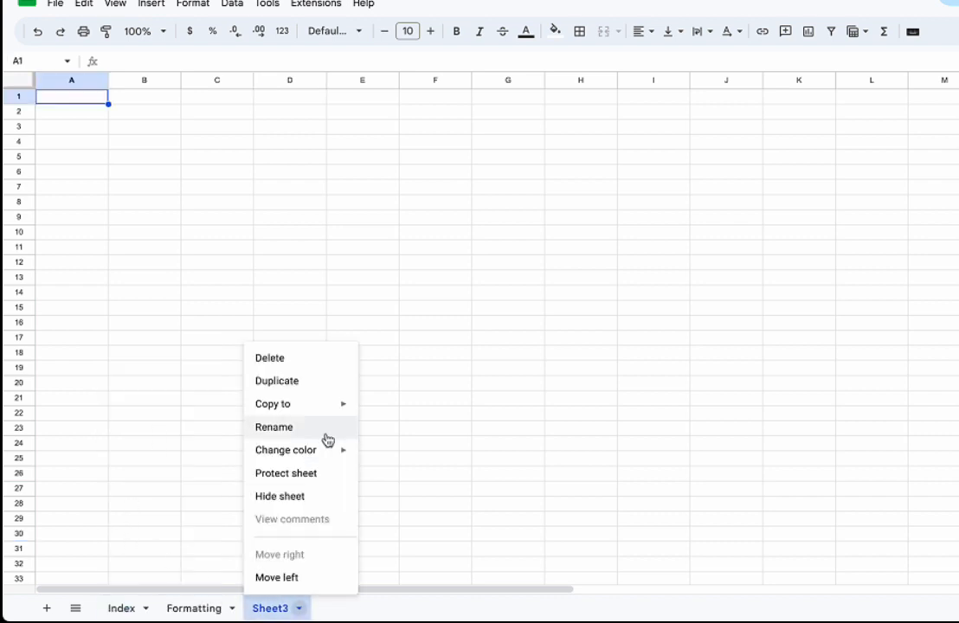
left_click(326, 430)
type("Navigation")
key("Return")
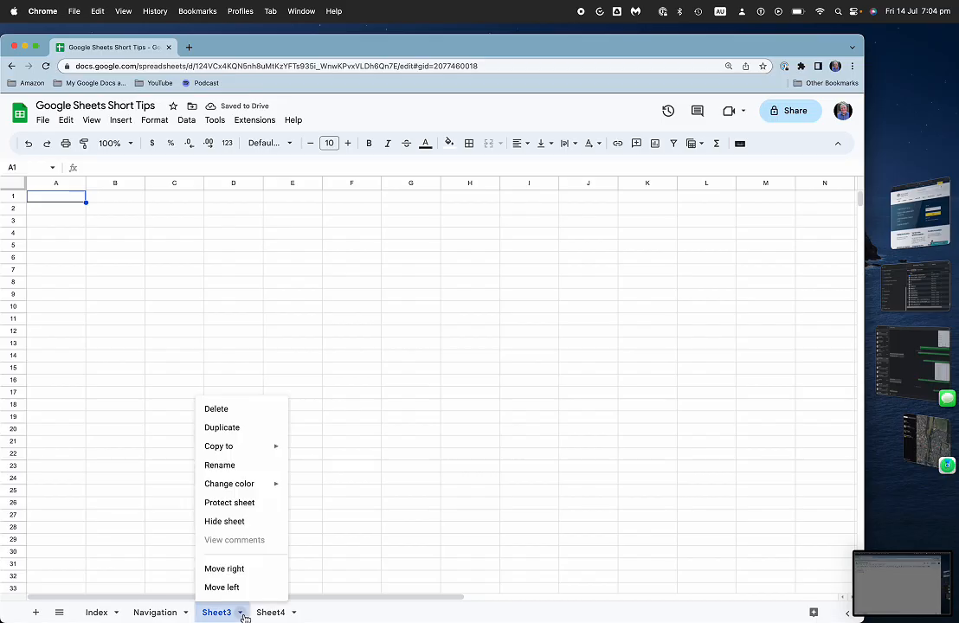
Rename the sheet after Navigation as Formatting
left_click(242, 465)
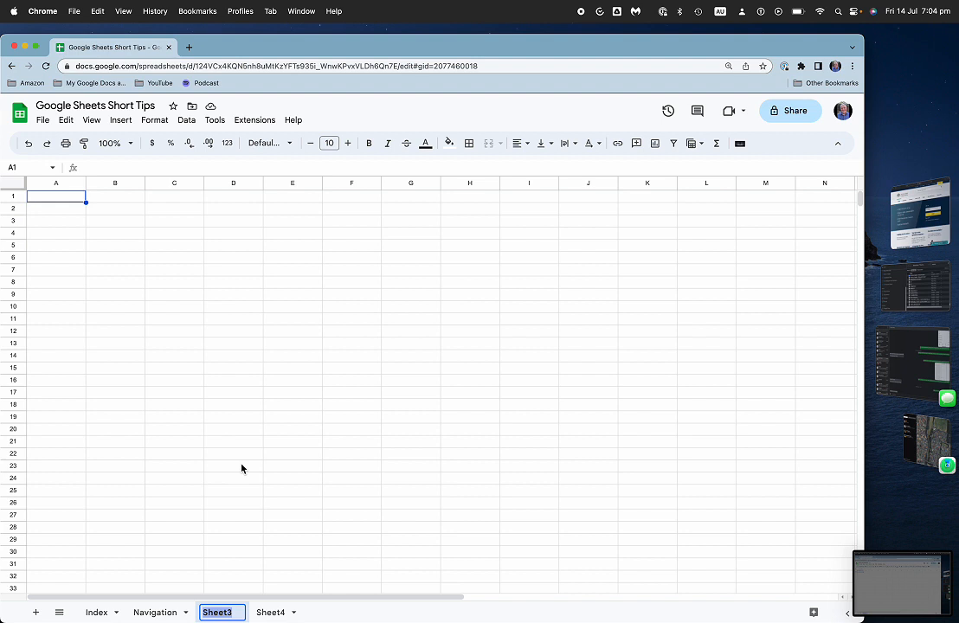
type("Formatting")
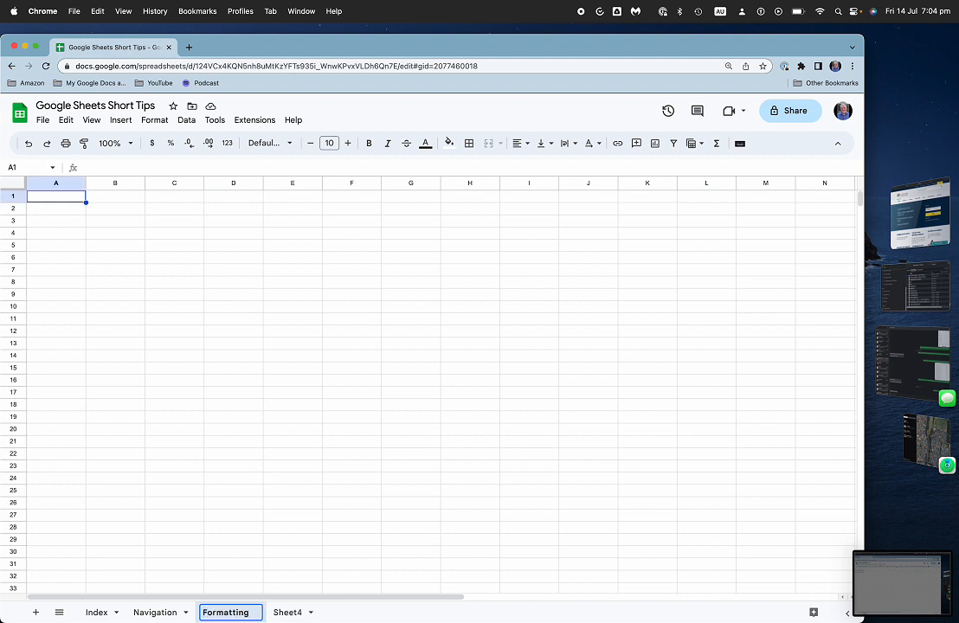
key("Return")
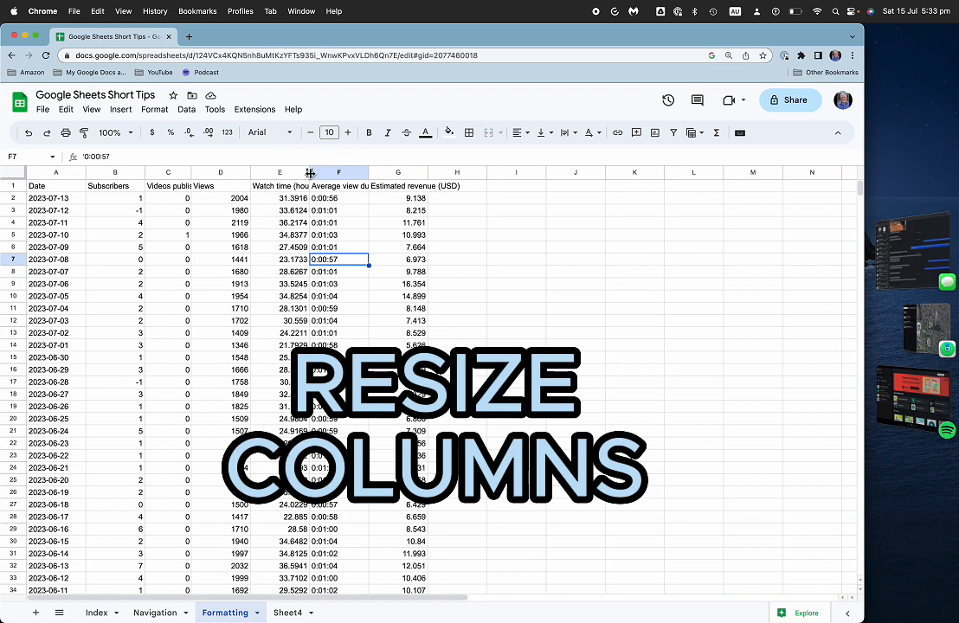
Try widening the Watch time (hours) and Views columns by hand, and undo both width changes
left_click_drag(312, 174, 352, 174)
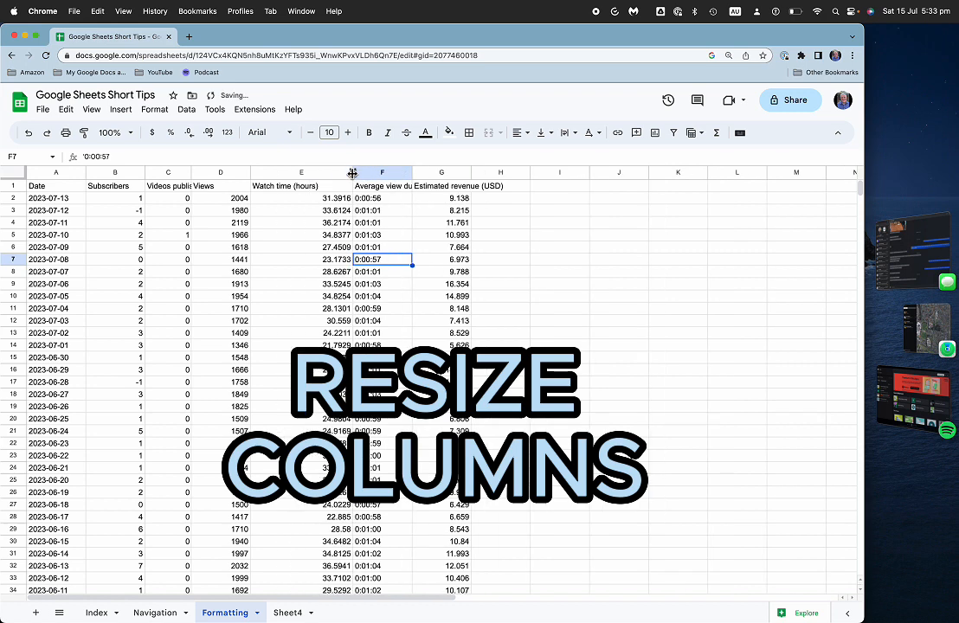
left_click_drag(252, 174, 283, 174)
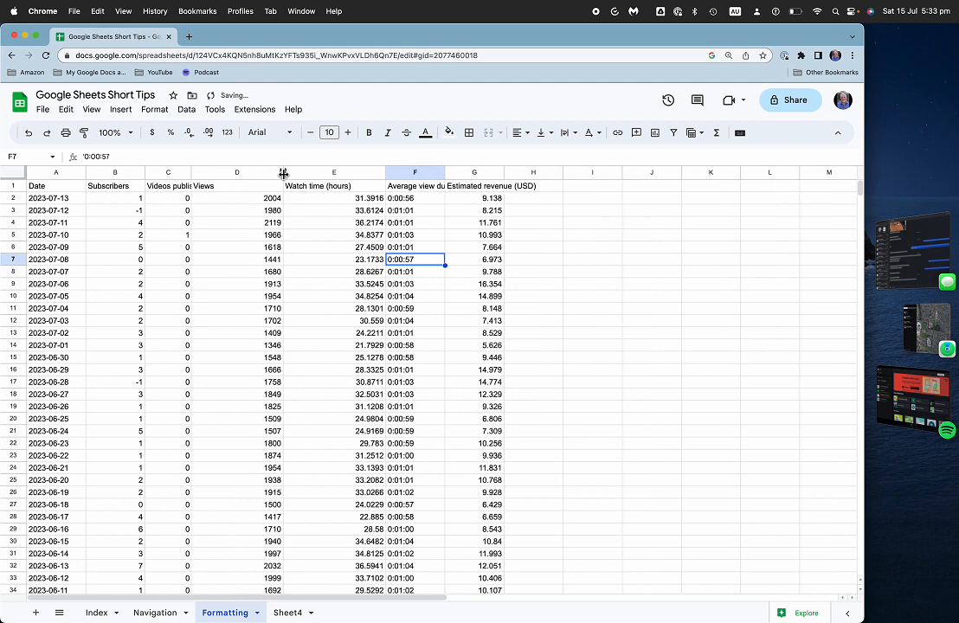
key("ctrl+z")
key("ctrl+z")
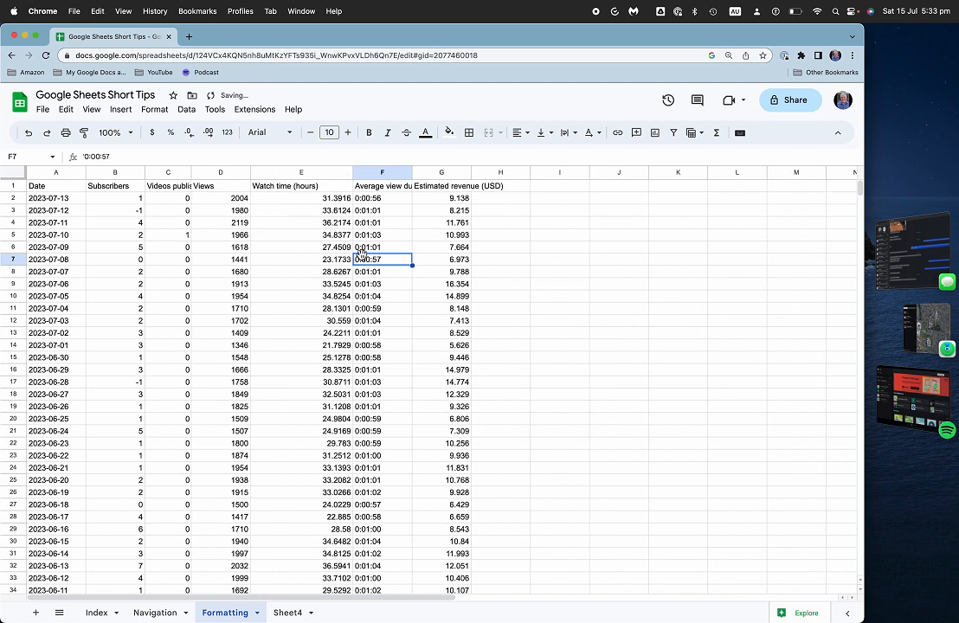
Auto-fit all column widths of the Formatting sheet to their contents at once, and deselect the sheet
left_click(13, 178)
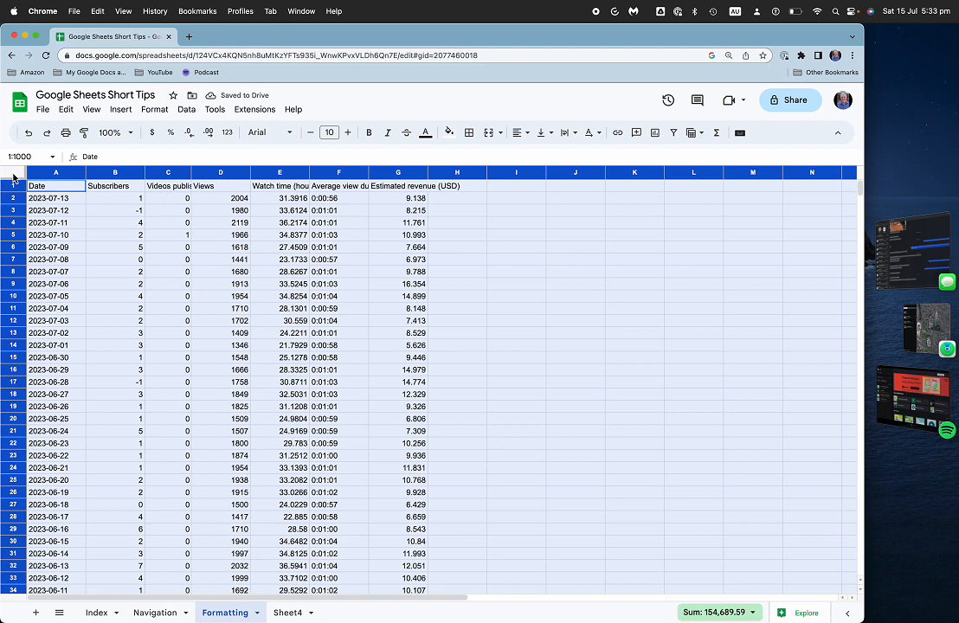
double_click(90, 173)
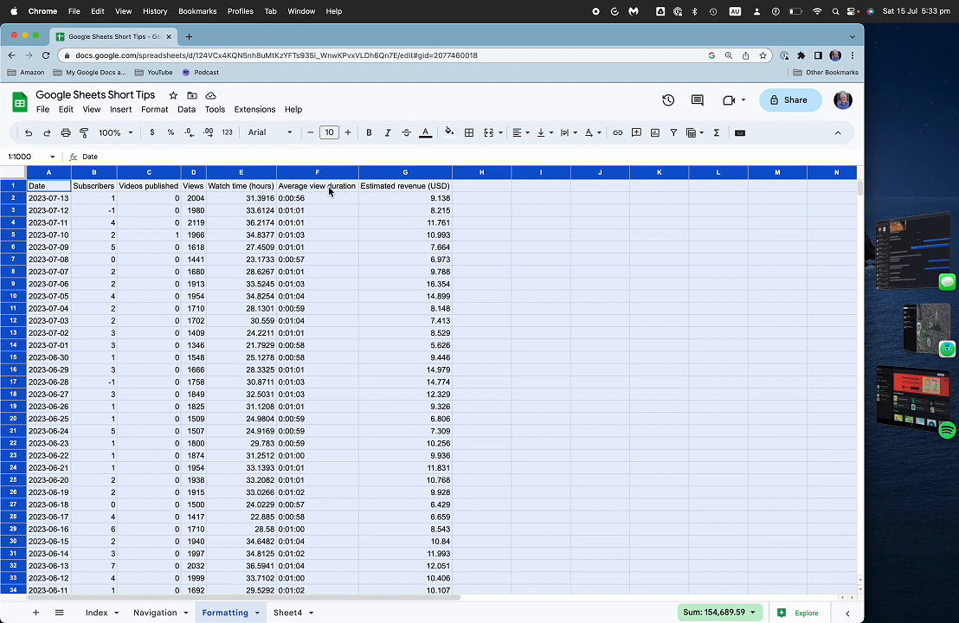
left_click(310, 264)
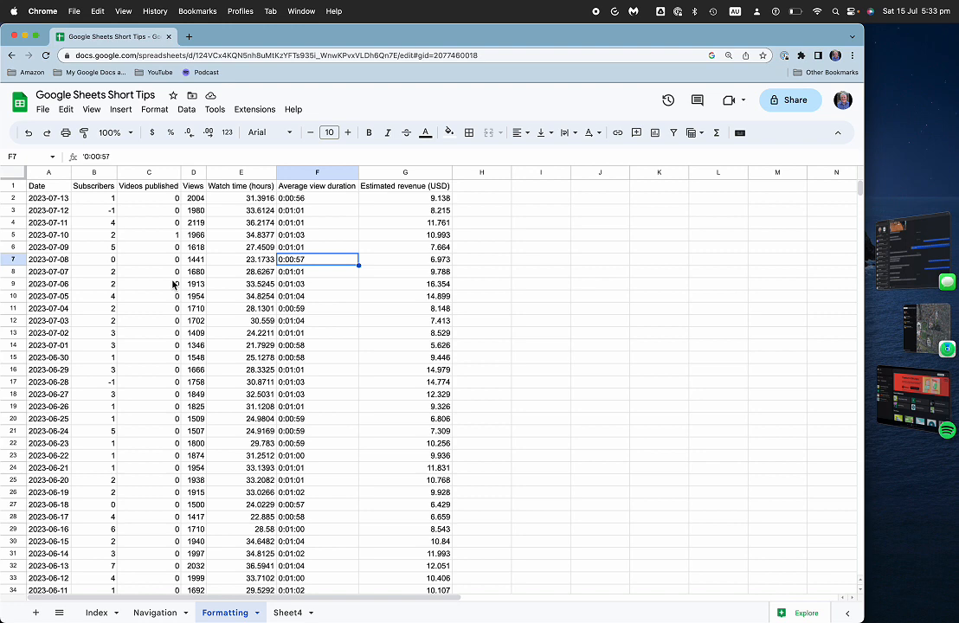
Step down through the Date column entries from A2 to examine the daily records
left_click(78, 234)
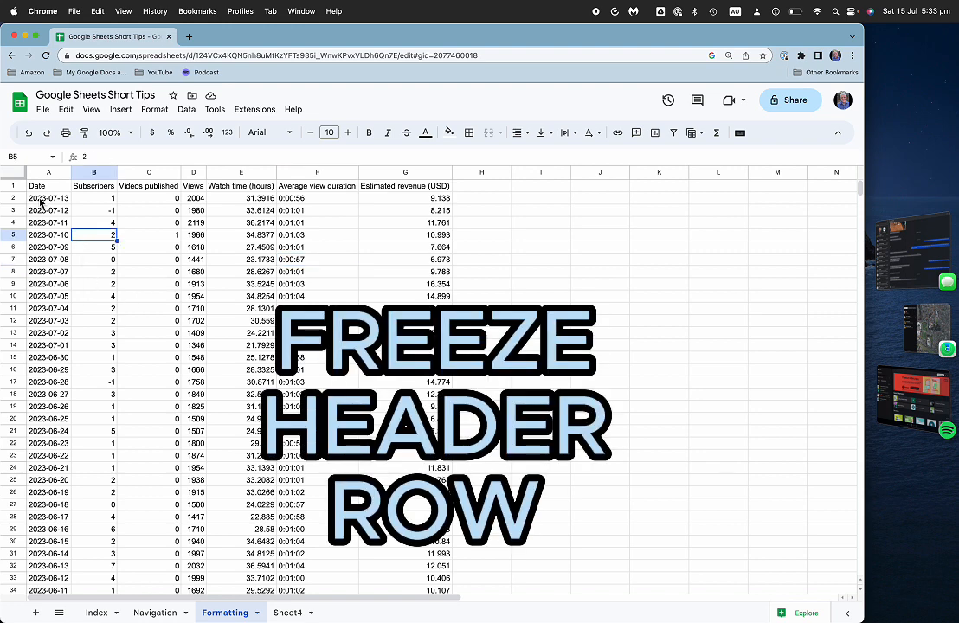
left_click(43, 201)
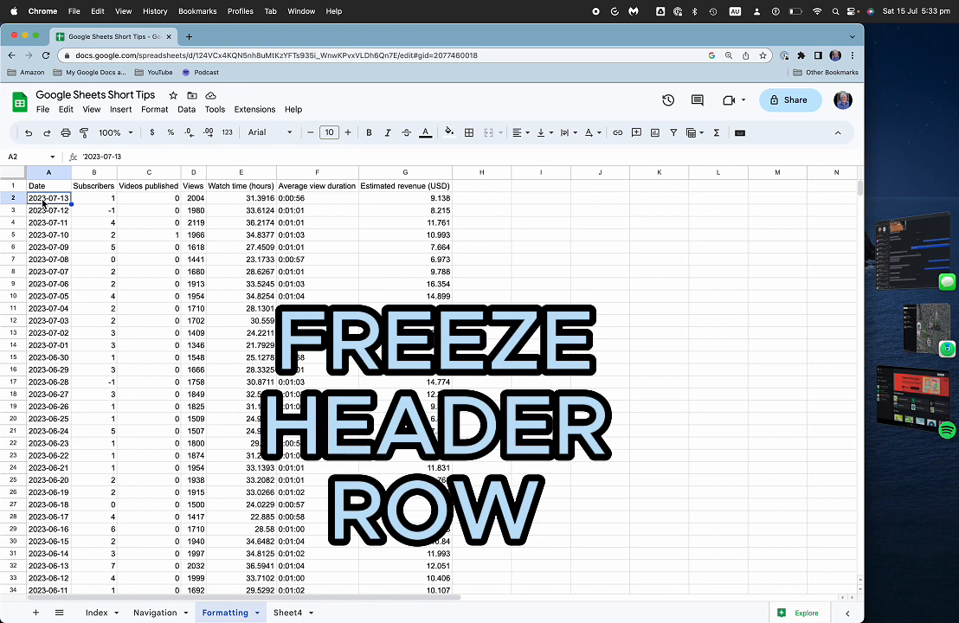
key("Down")
key("Down")
key("Down")
key("Down")
key("Down")
key("Down")
key("Down")
key("Down")
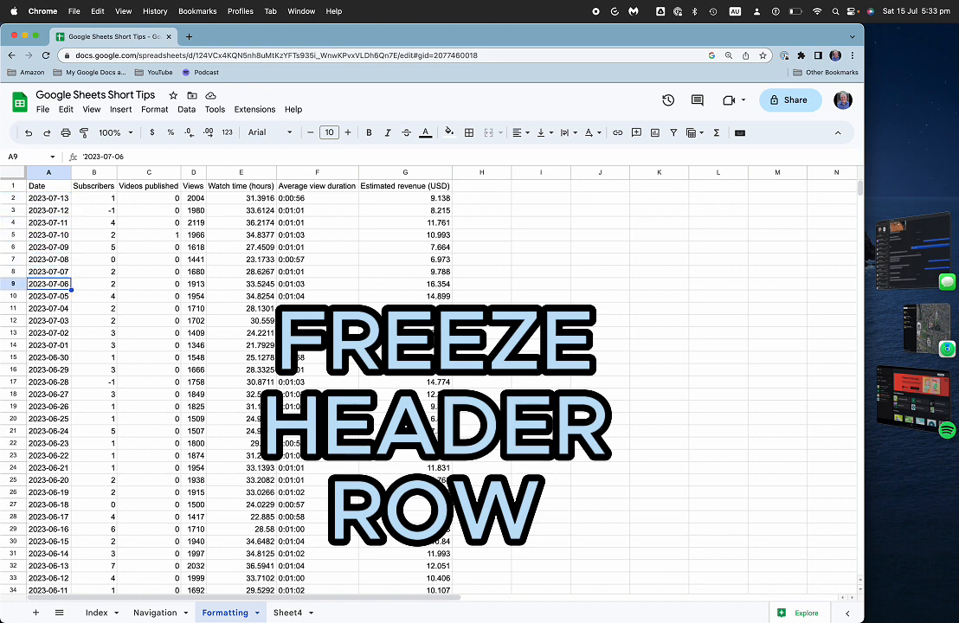
Examine the 2023-07-12 record from Date to Average view duration, and check whether the column headers stay in view at row 45
left_click(101, 202)
key("Down")
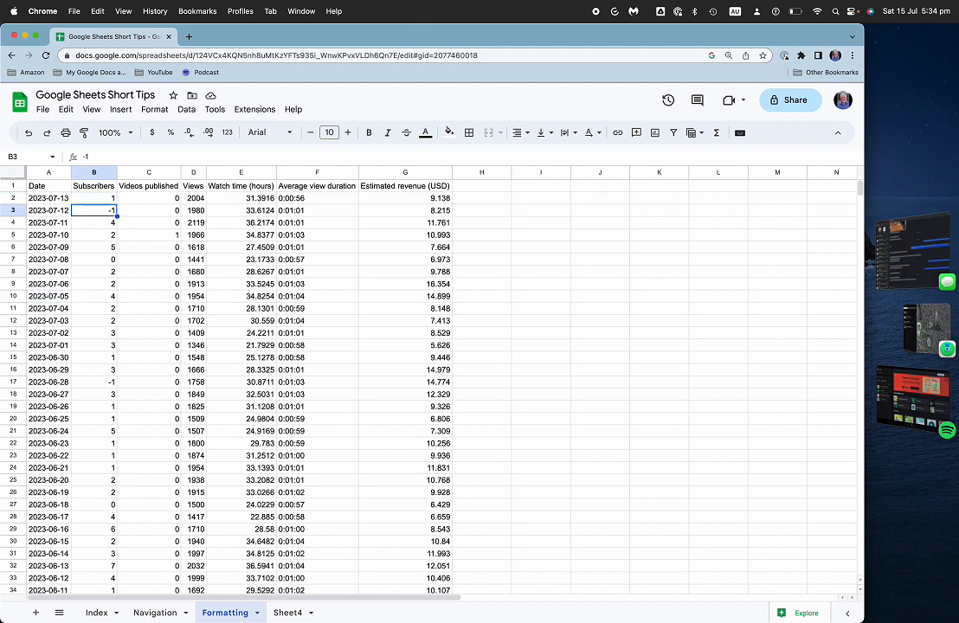
key("Left")
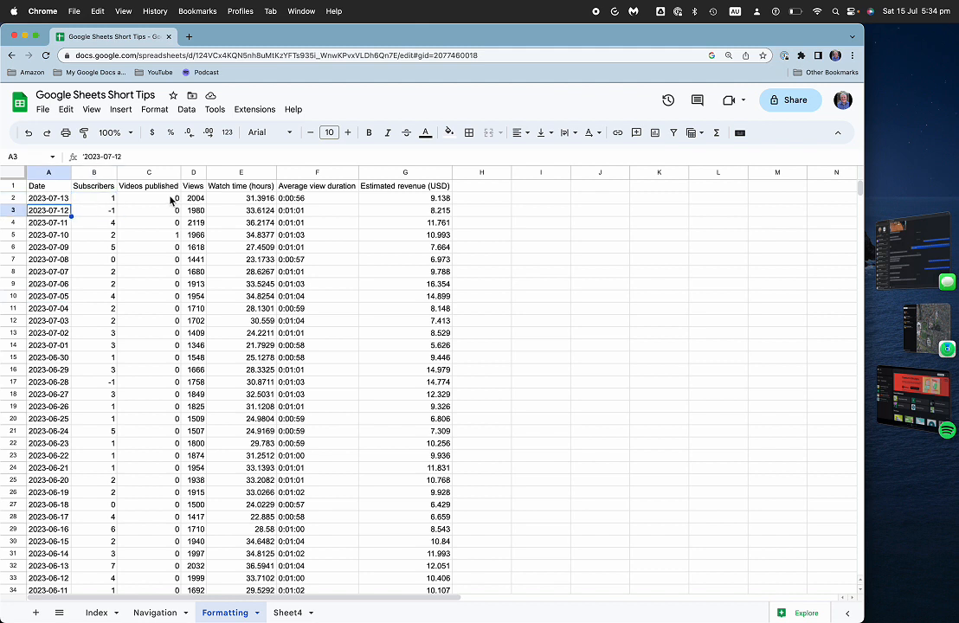
key("Right")
key("Right")
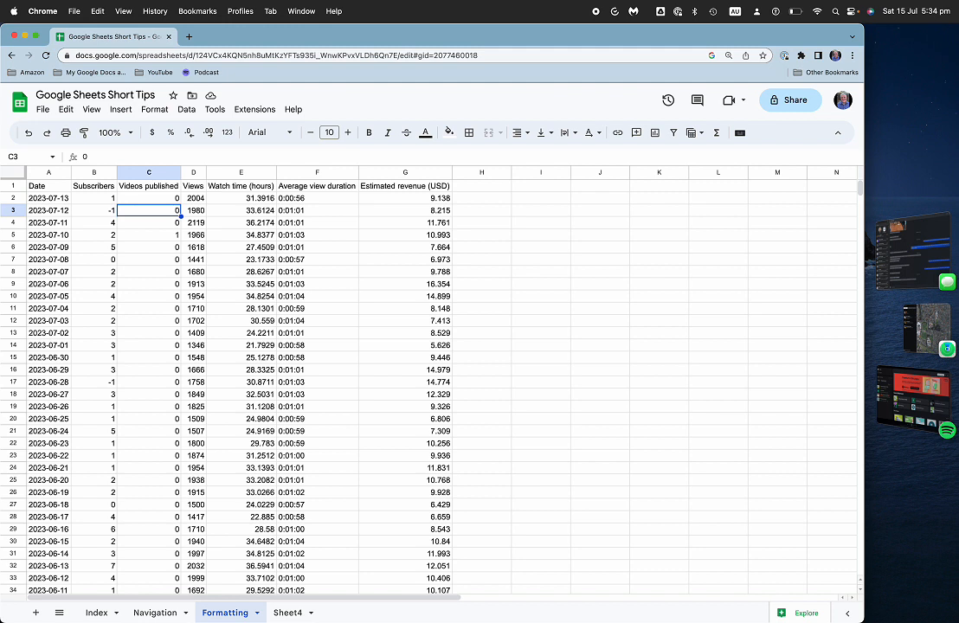
key("Right")
key("Right")
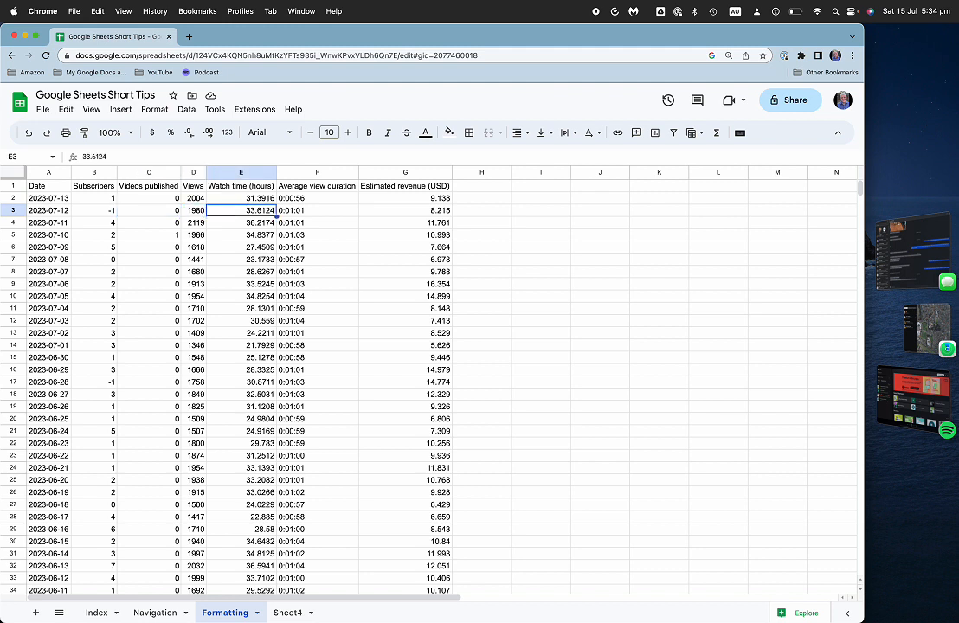
key("Right")
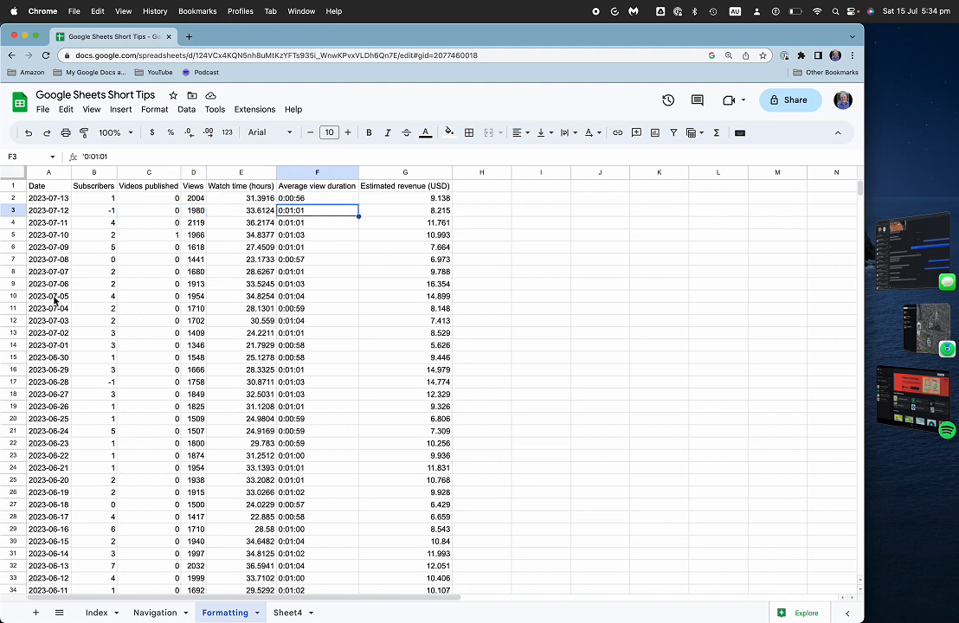
scroll(55, 373, "down", 2)
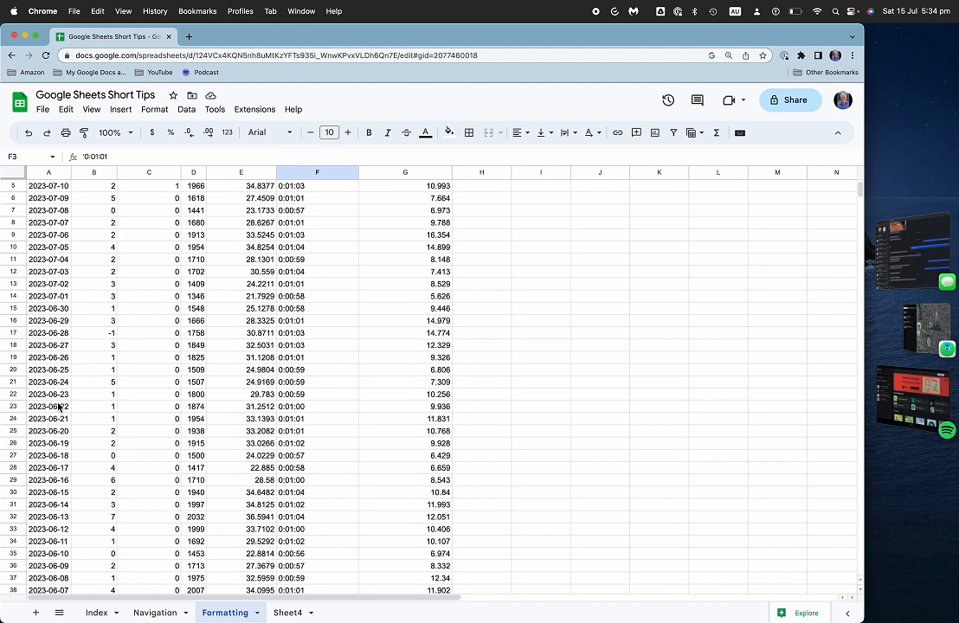
scroll(58, 407, "down", 5)
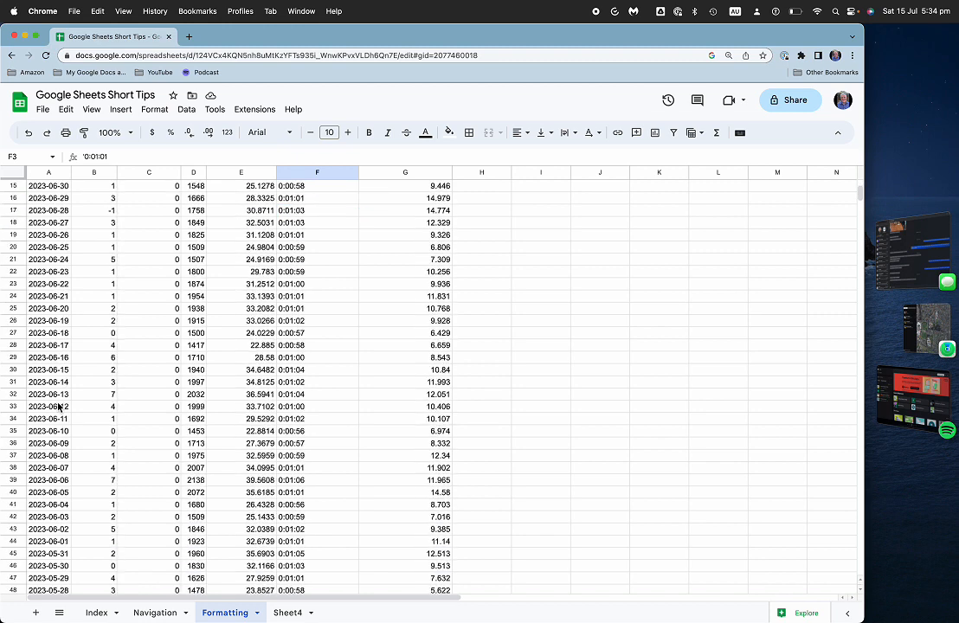
left_click(56, 554)
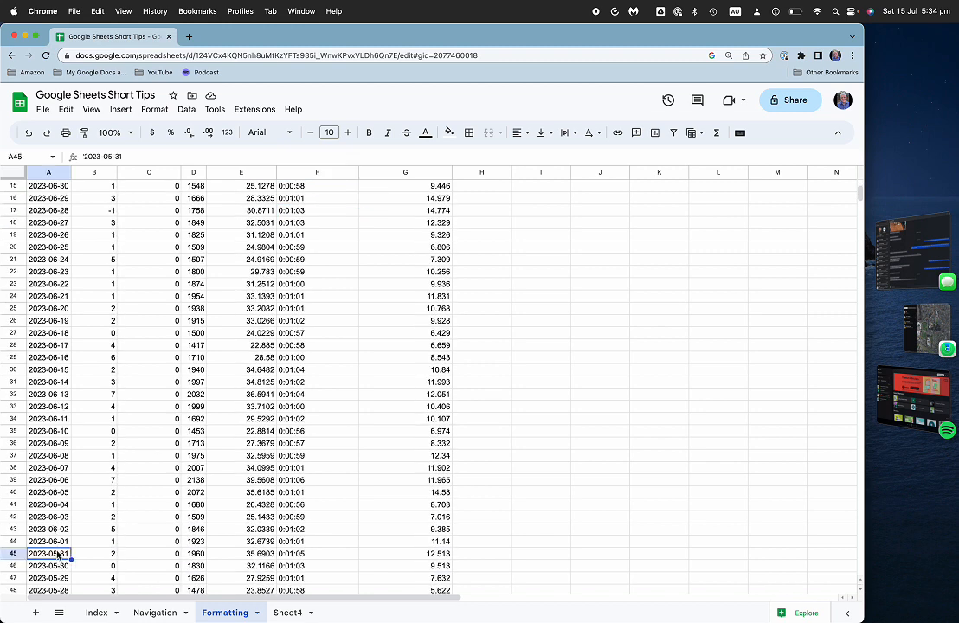
Freeze row 1 as the header row, and check that it stays in view down to the last data rows
scroll(12, 199, "up", 7)
left_click(21, 186)
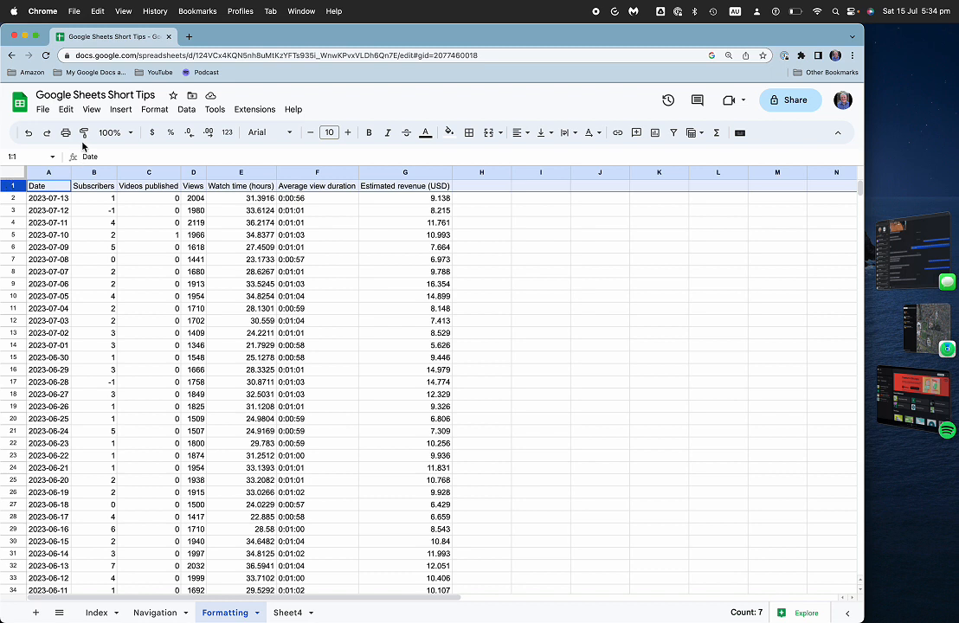
left_click(92, 110)
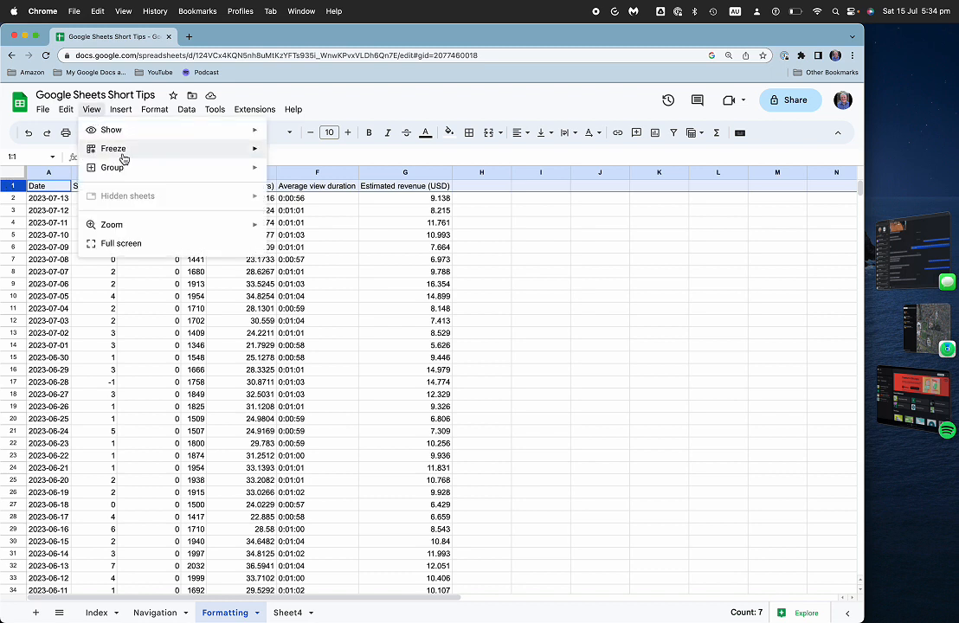
mouse_move(121, 152)
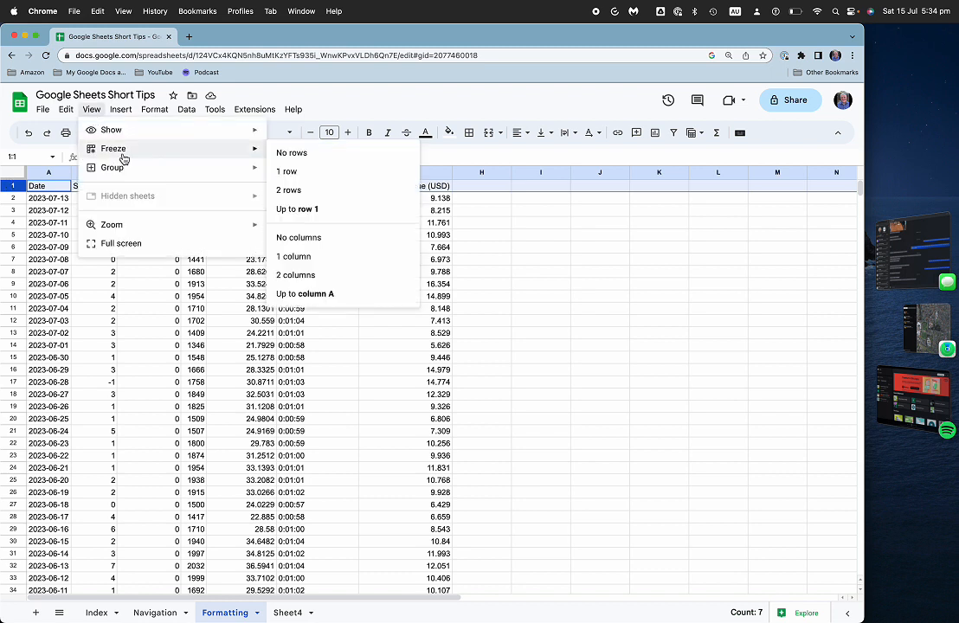
left_click(336, 181)
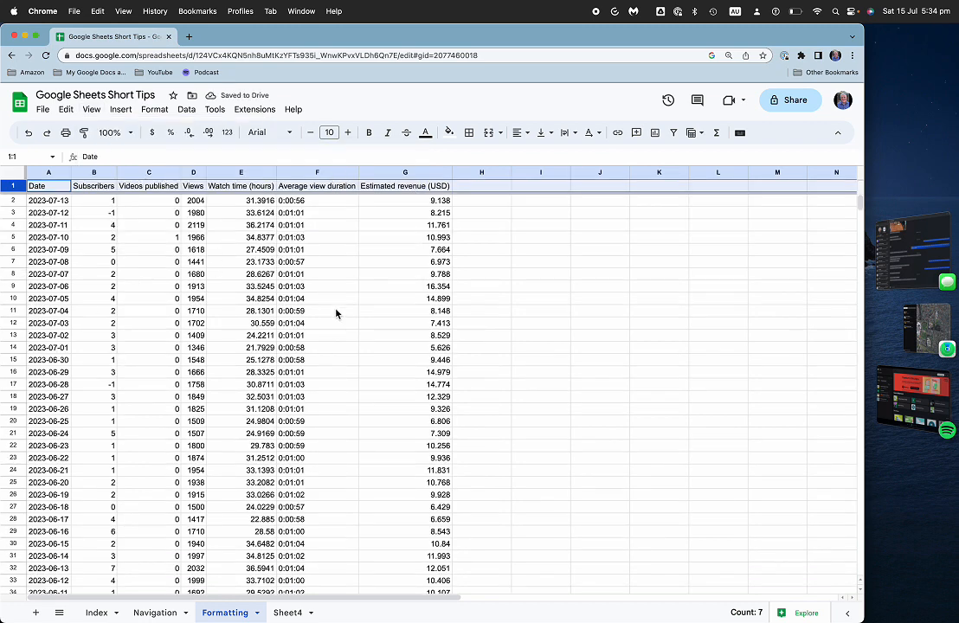
left_click(248, 352)
scroll(238, 349, "down", 12)
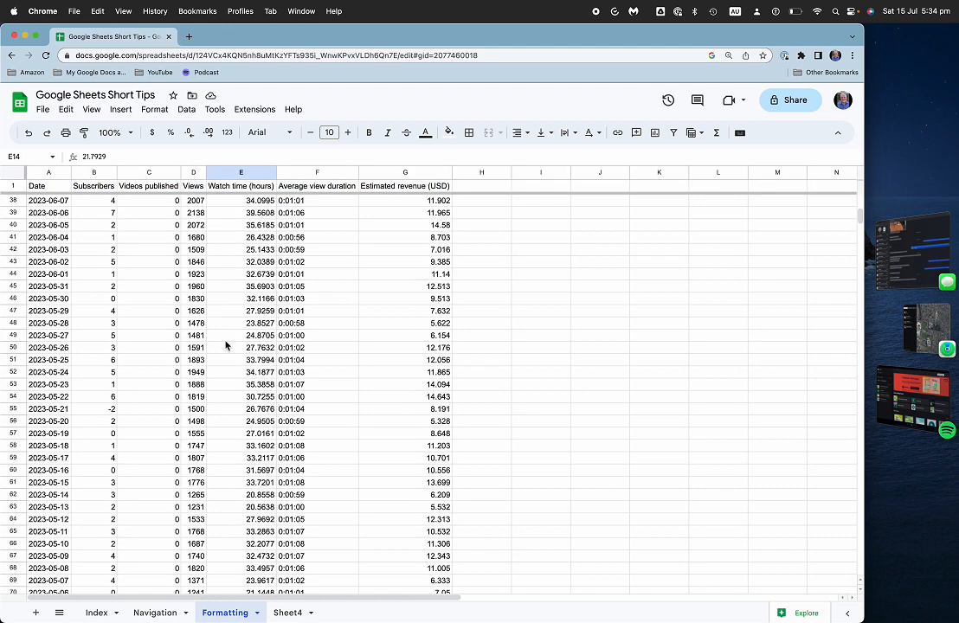
left_click(48, 185)
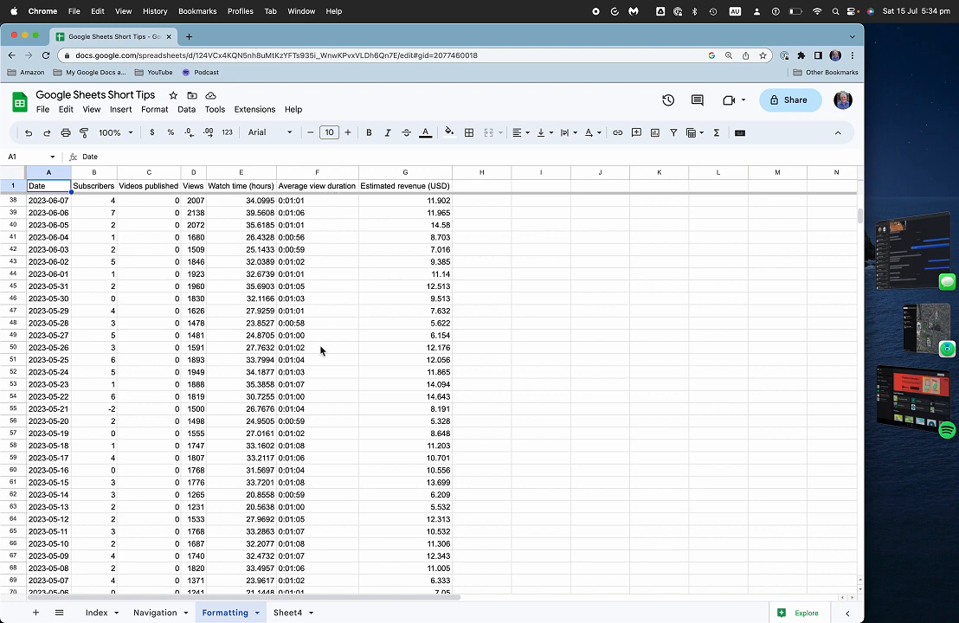
scroll(320, 350, "down", 8)
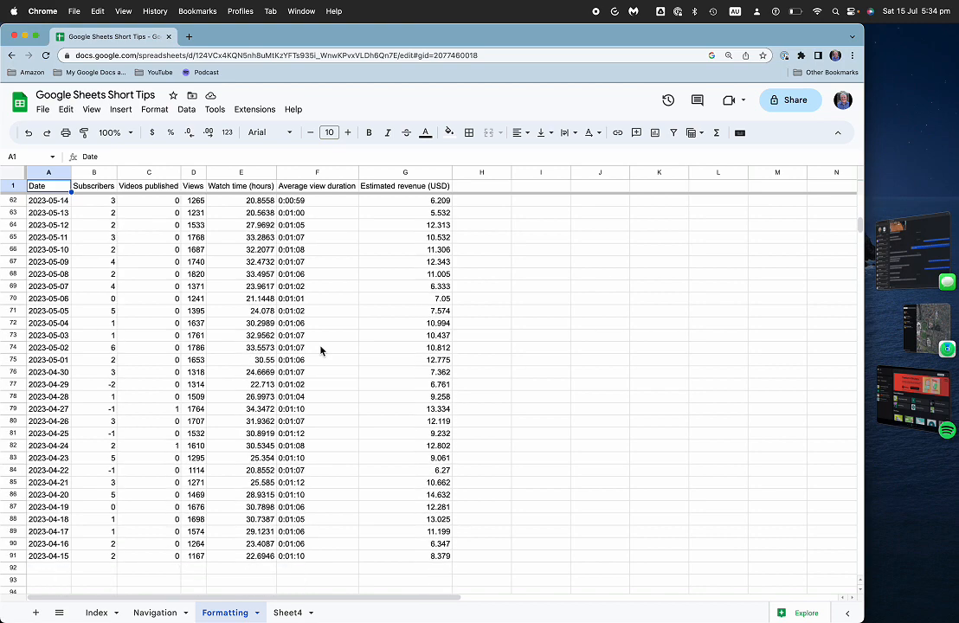
Freeze the Date column of the Formatting sheet as its one fixed column, and deselect it
scroll(321, 350, "up", 20)
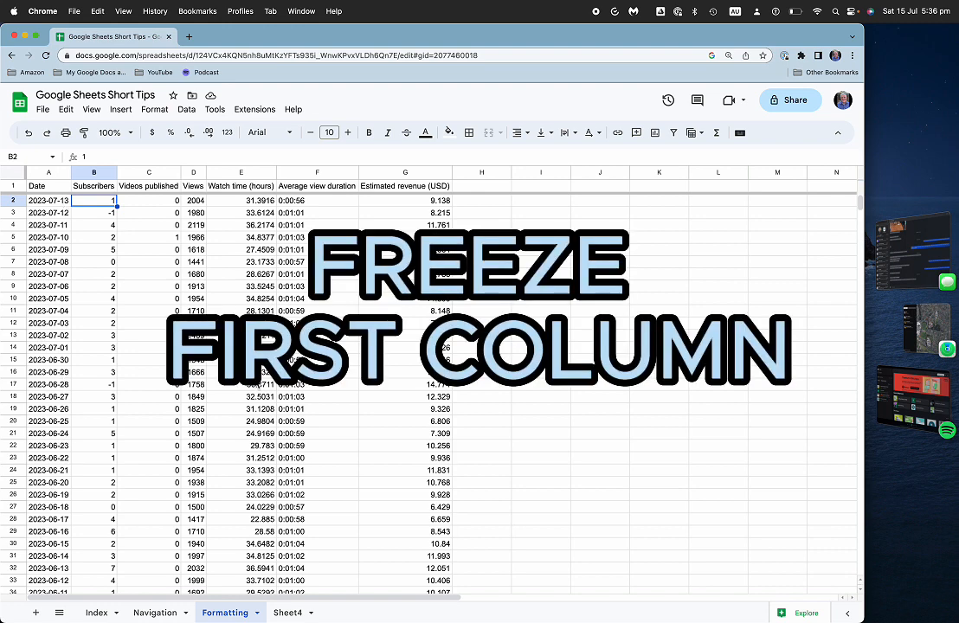
scroll(257, 383, "right", 5)
scroll(256, 383, "left", 5)
scroll(256, 383, "down", 2)
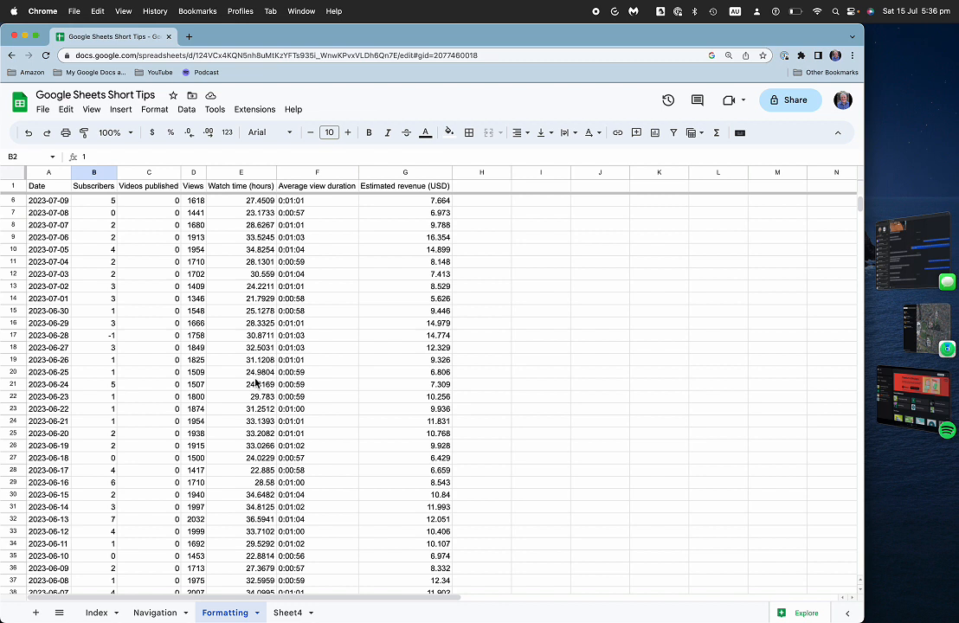
left_click(51, 173)
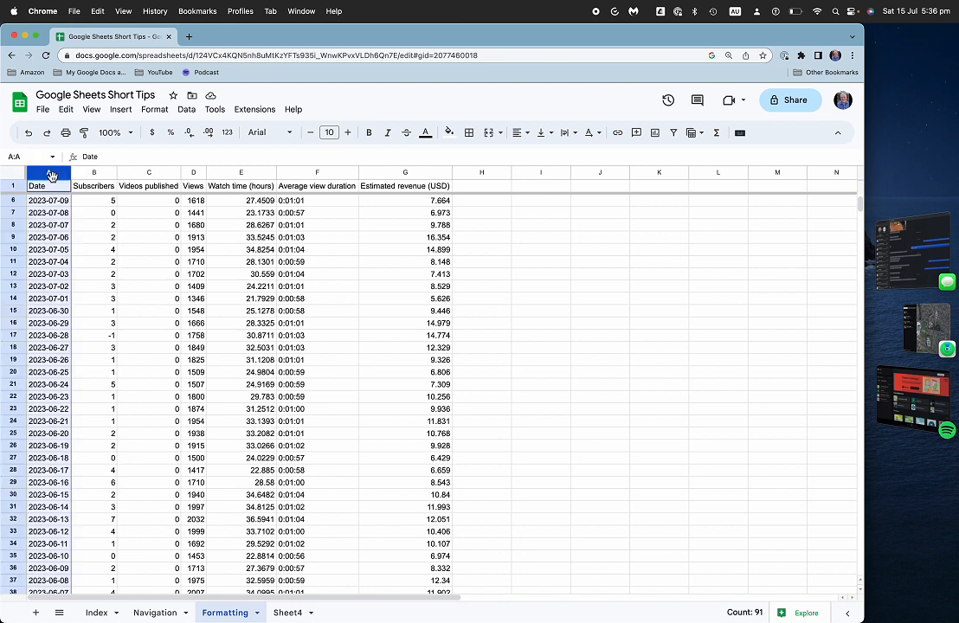
left_click(92, 110)
mouse_move(113, 148)
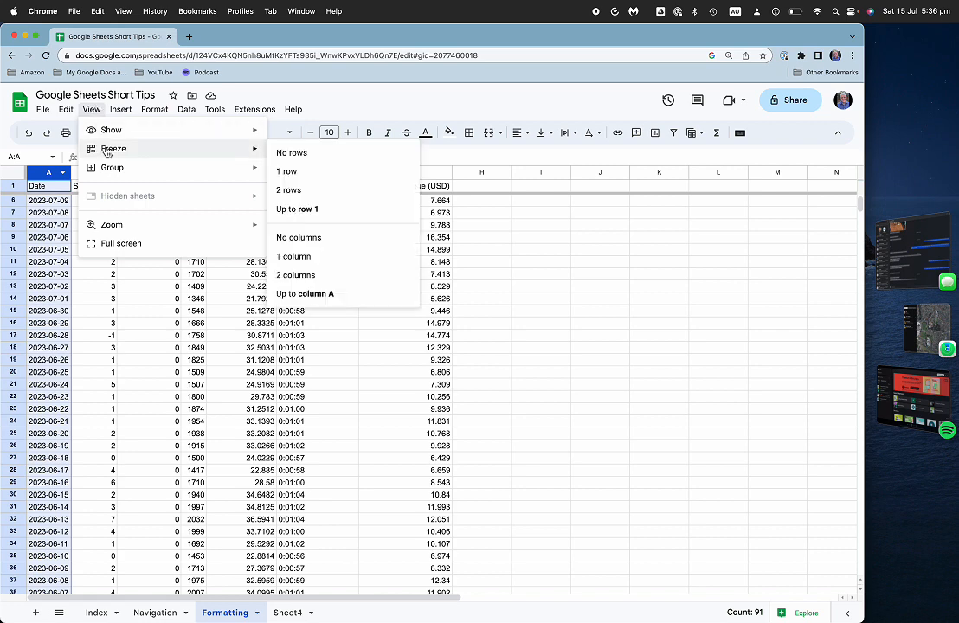
left_click(294, 257)
left_click(302, 263)
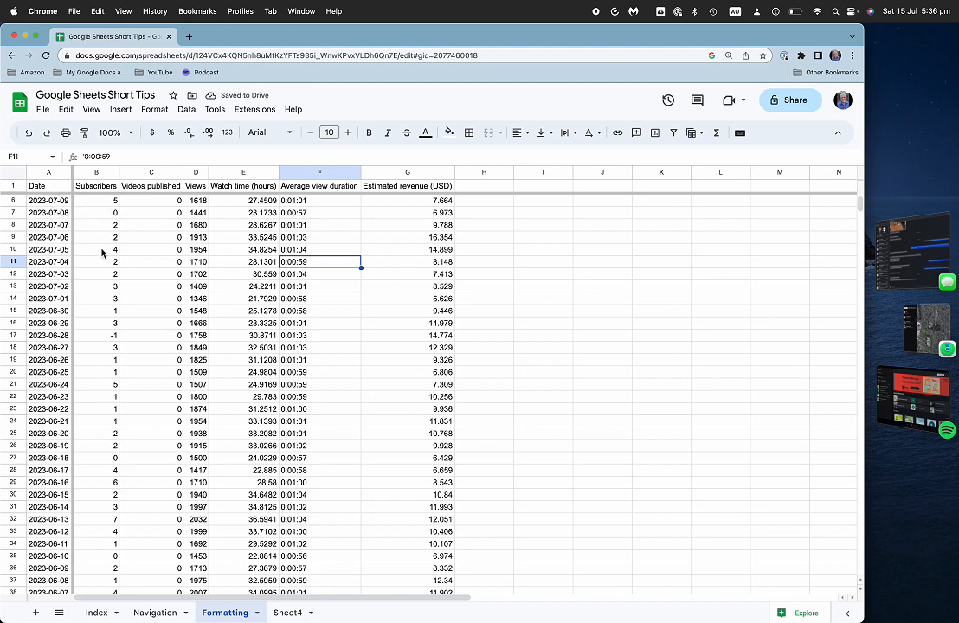
Check whether the Date column and the header row stay in view across the columns and down the records
scroll(189, 266, "right", 3)
scroll(190, 266, "down", 1)
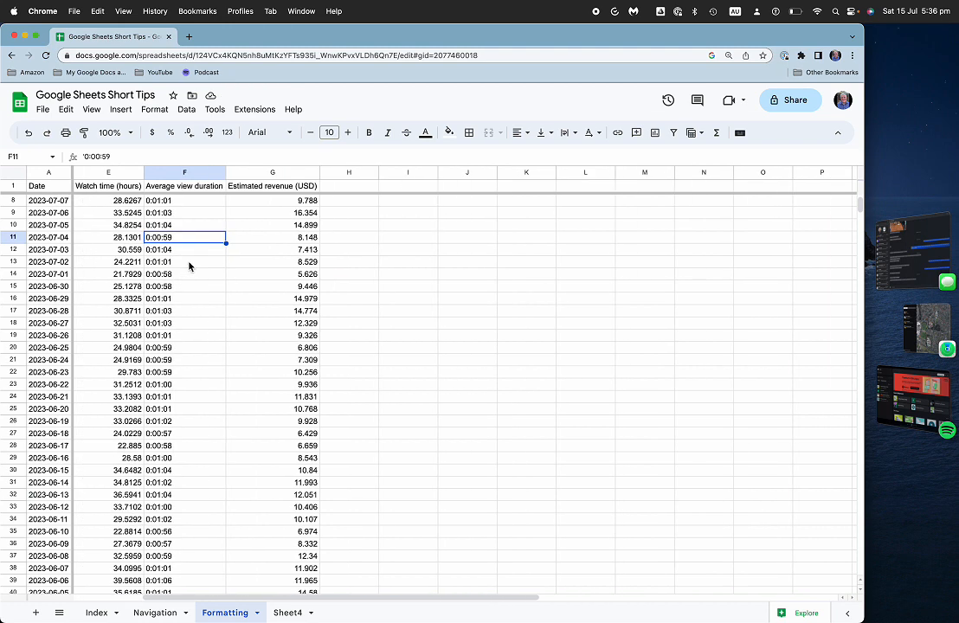
scroll(190, 267, "left", 3)
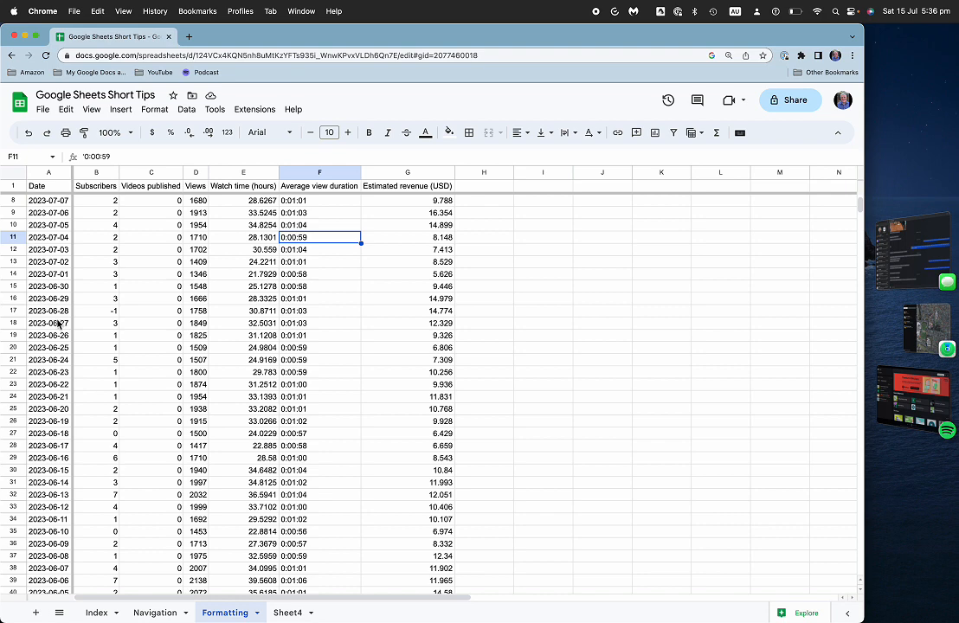
scroll(105, 365, "down", 3)
scroll(105, 364, "down", 5)
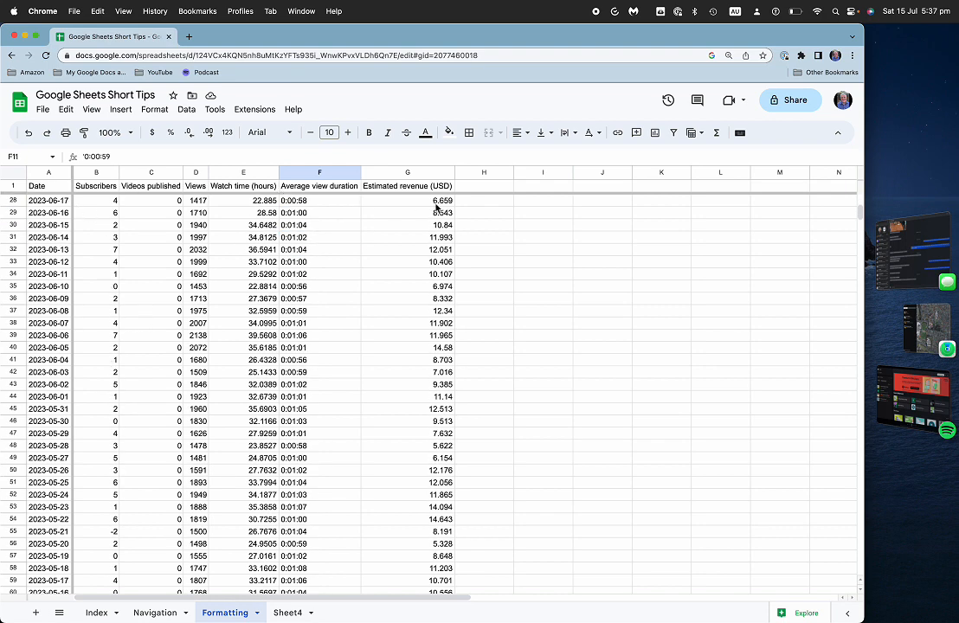
scroll(356, 341, "up", 10)
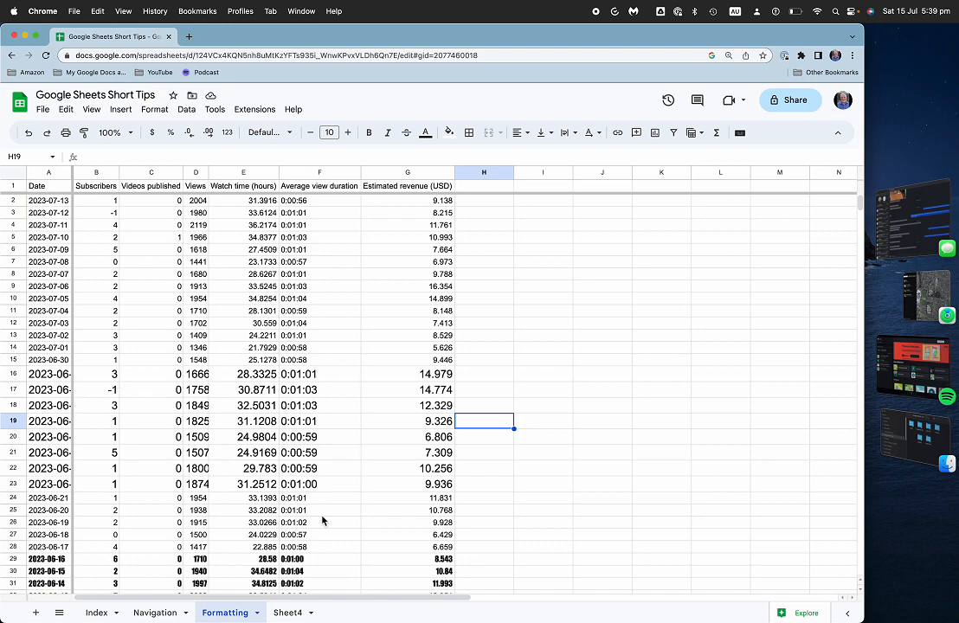
Apply the Default (Arial) theme font to every cell of the Formatting sheet
scroll(242, 522, "down", 3)
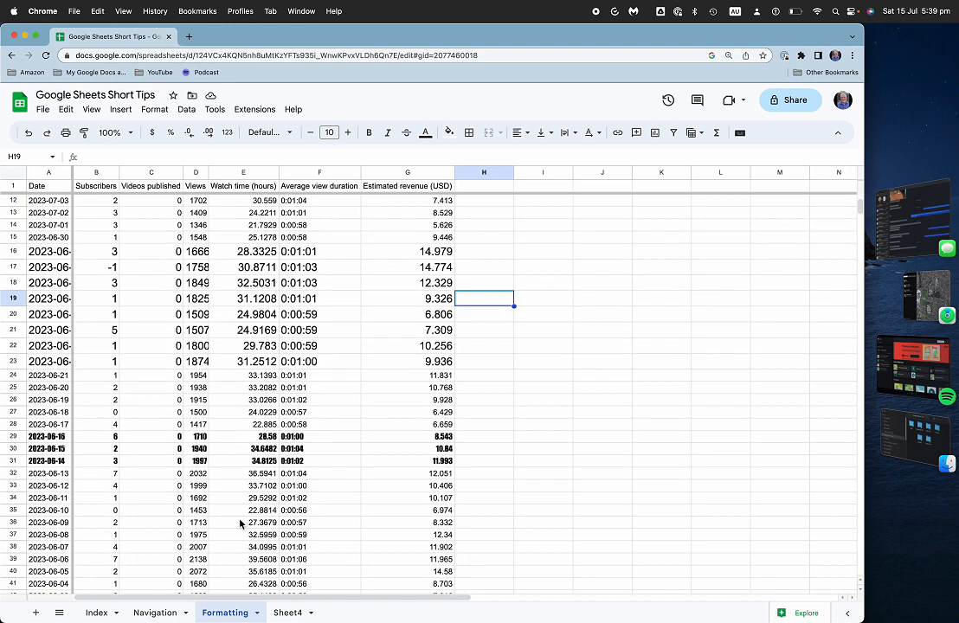
scroll(241, 522, "up", 3)
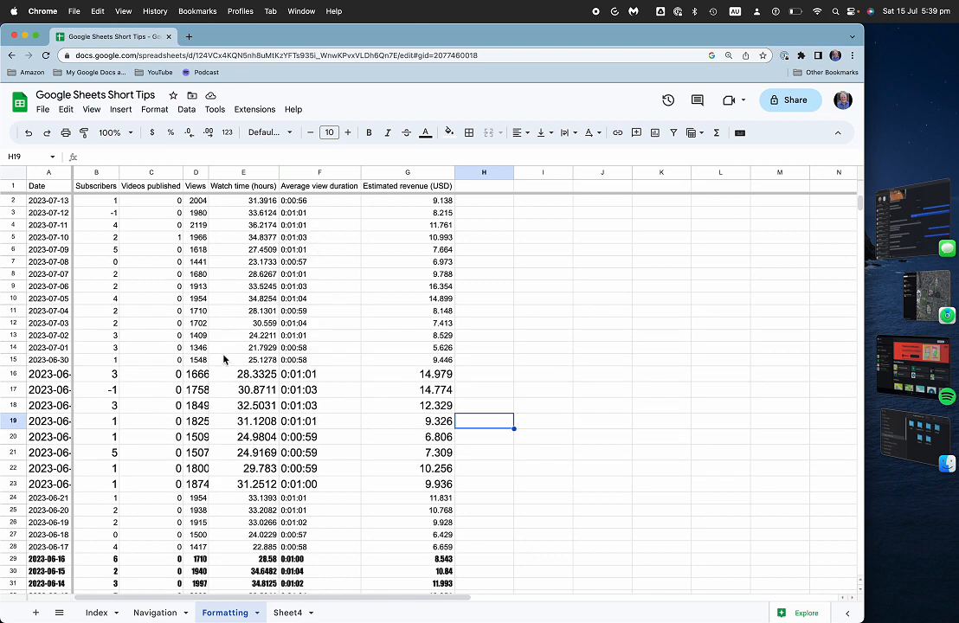
left_click(19, 176)
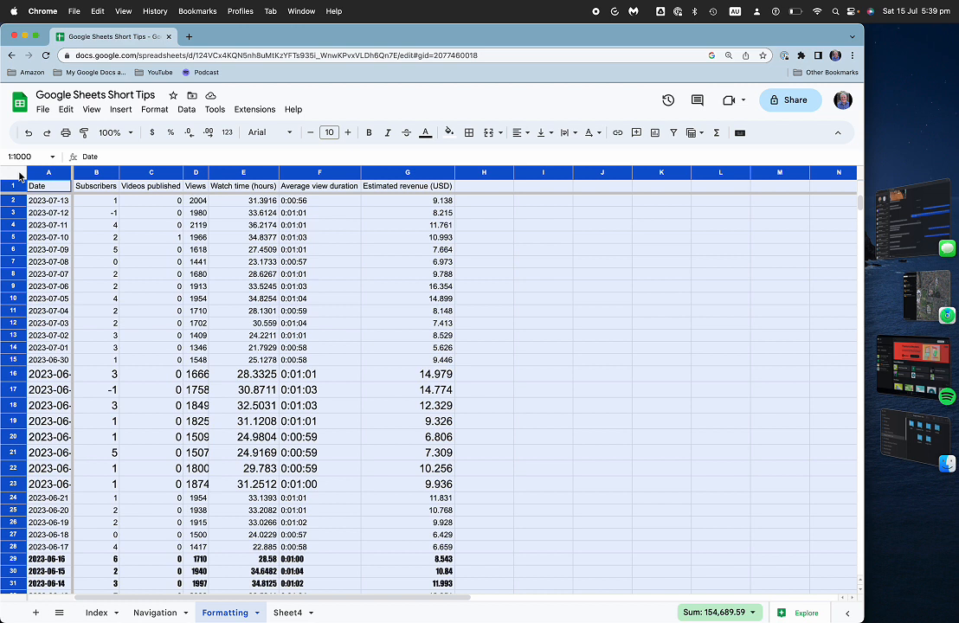
left_click(289, 135)
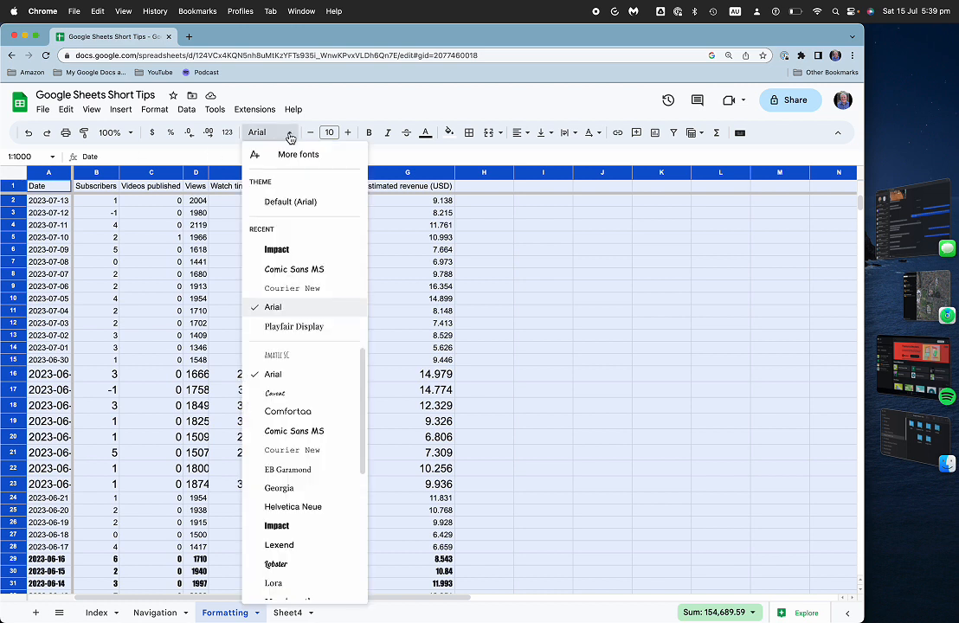
left_click(285, 204)
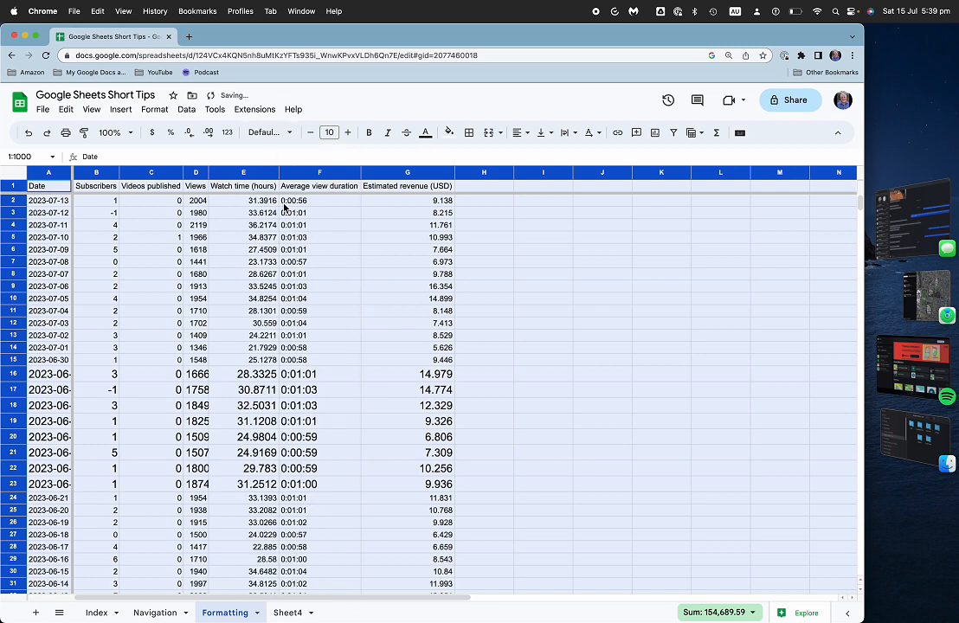
Set the font size of the whole Formatting sheet to 10, and check the data rows for uniform text
left_click(349, 134)
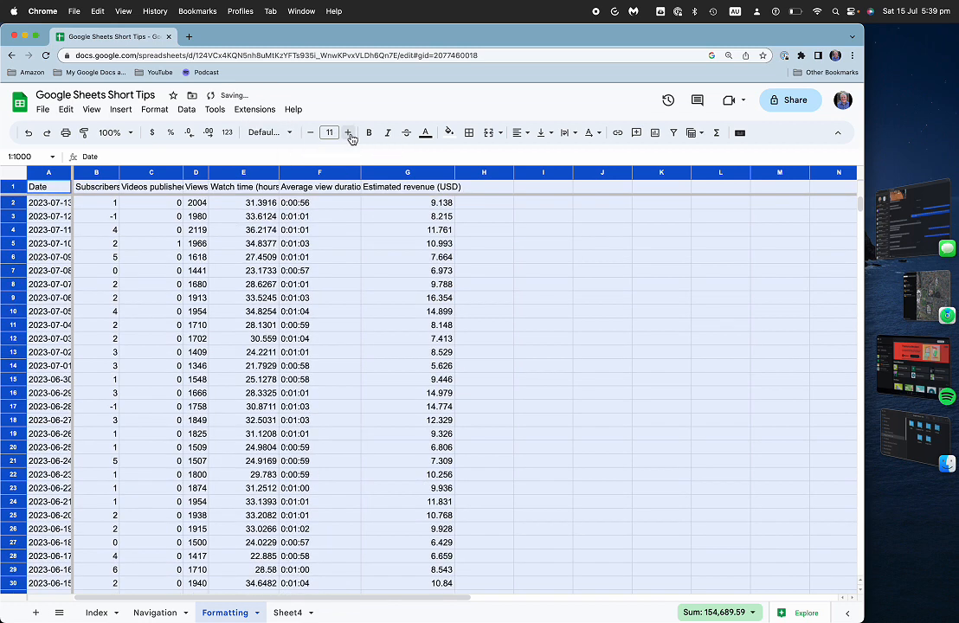
left_click(310, 133)
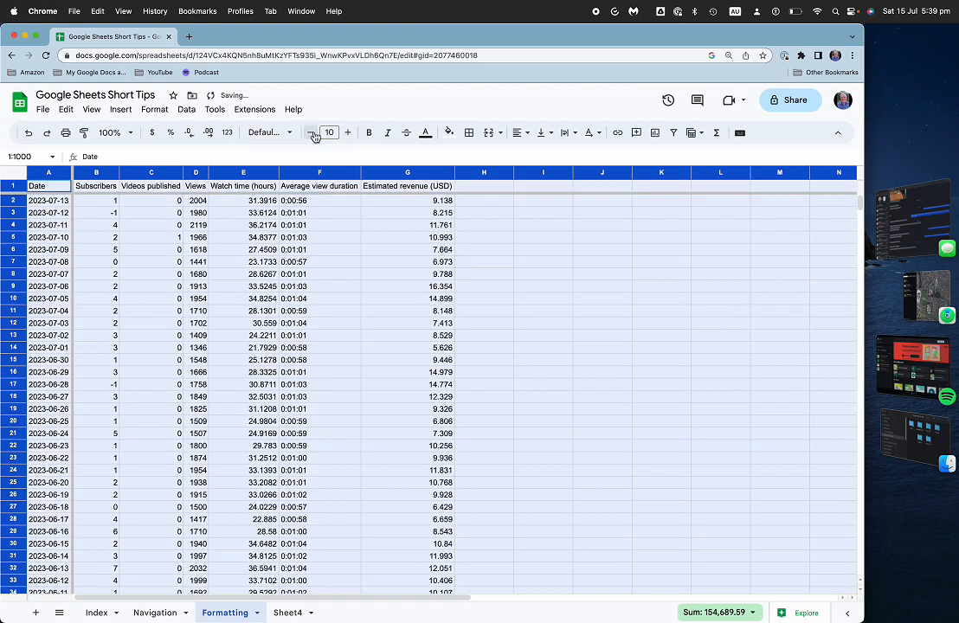
left_click(284, 315)
scroll(283, 321, "down", 13)
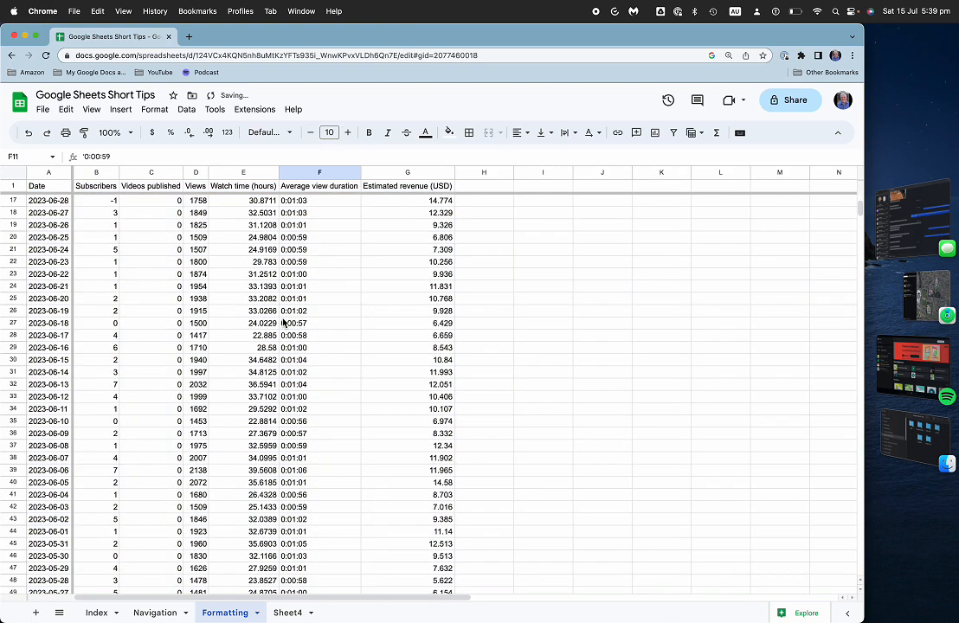
scroll(283, 321, "down", 5)
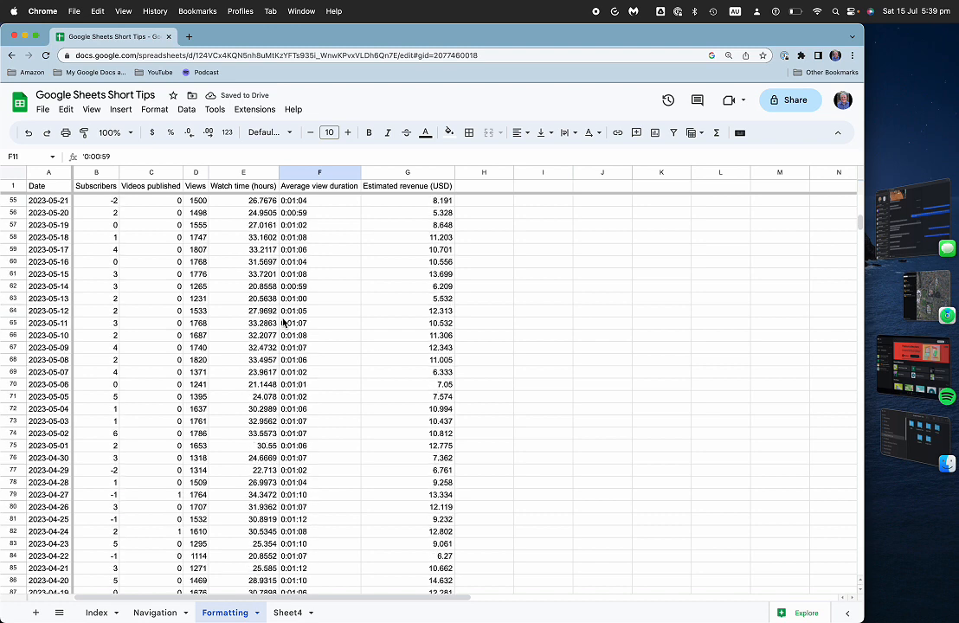
scroll(283, 321, "up", 18)
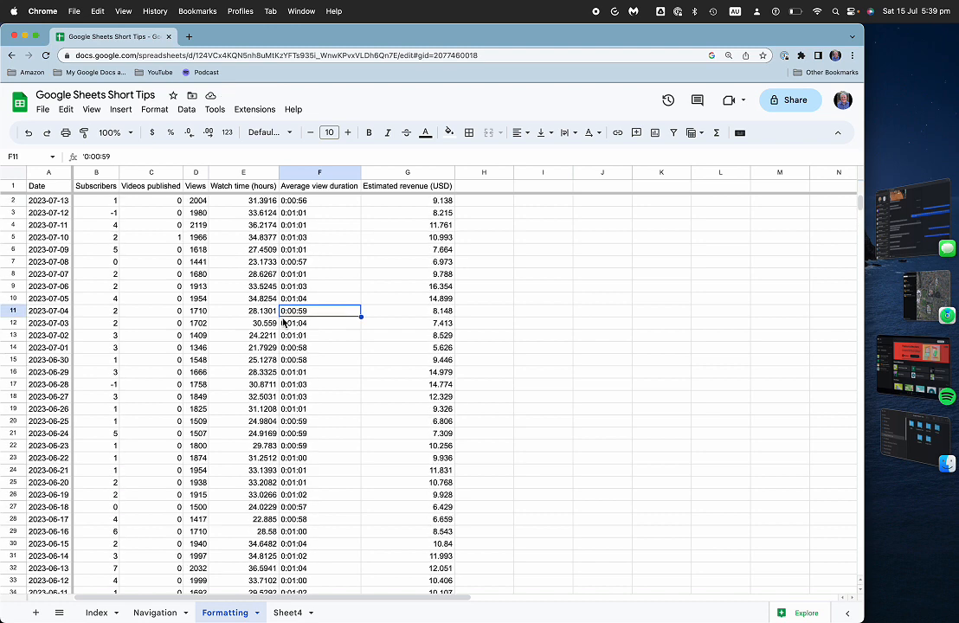
Give the header cells A1:G1, from Date to Estimated revenue (USD), a green background fill and bold text
left_click(47, 189)
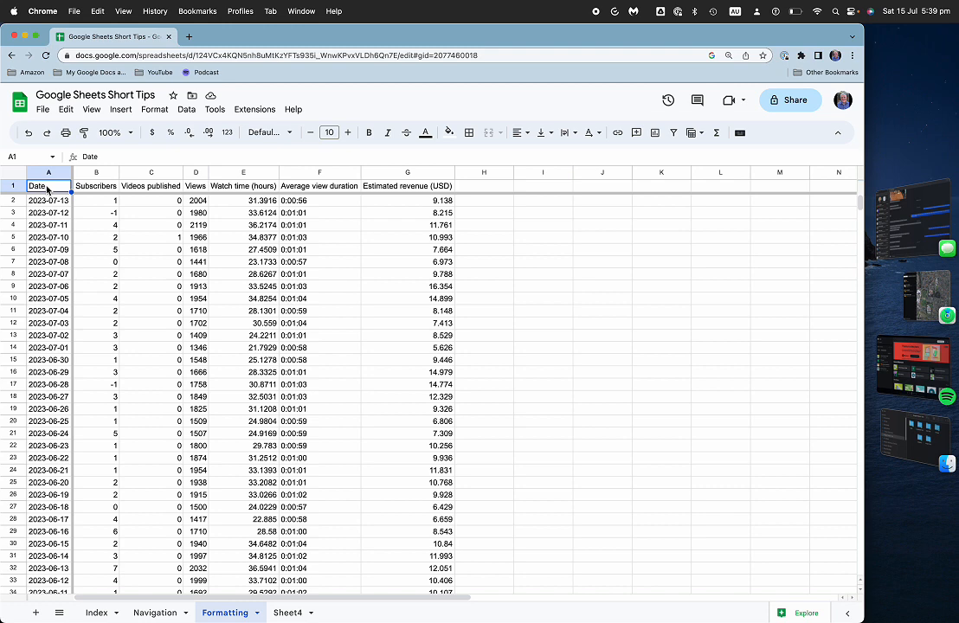
left_click_drag(47, 189, 407, 189)
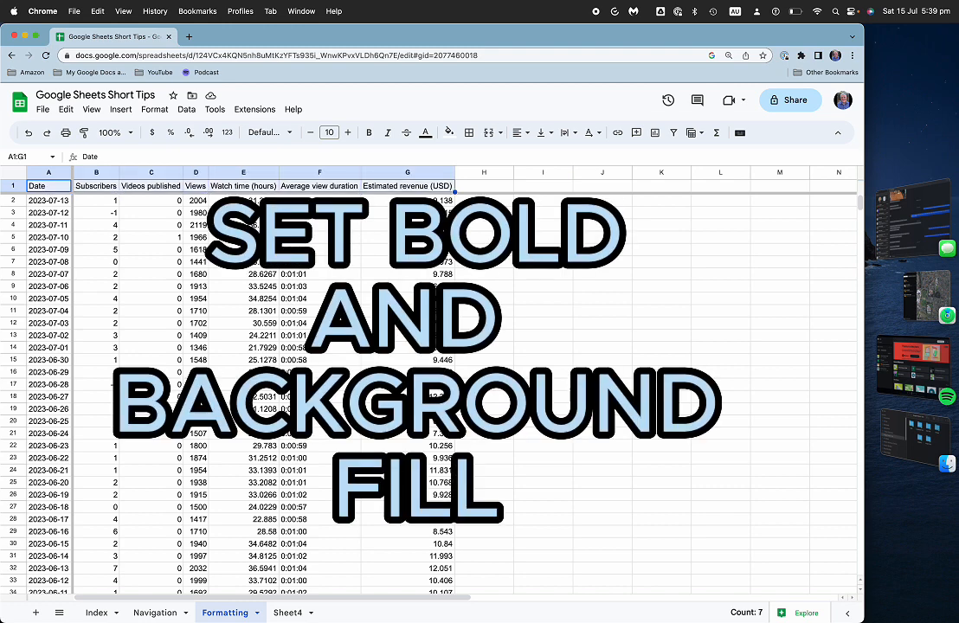
left_click(452, 134)
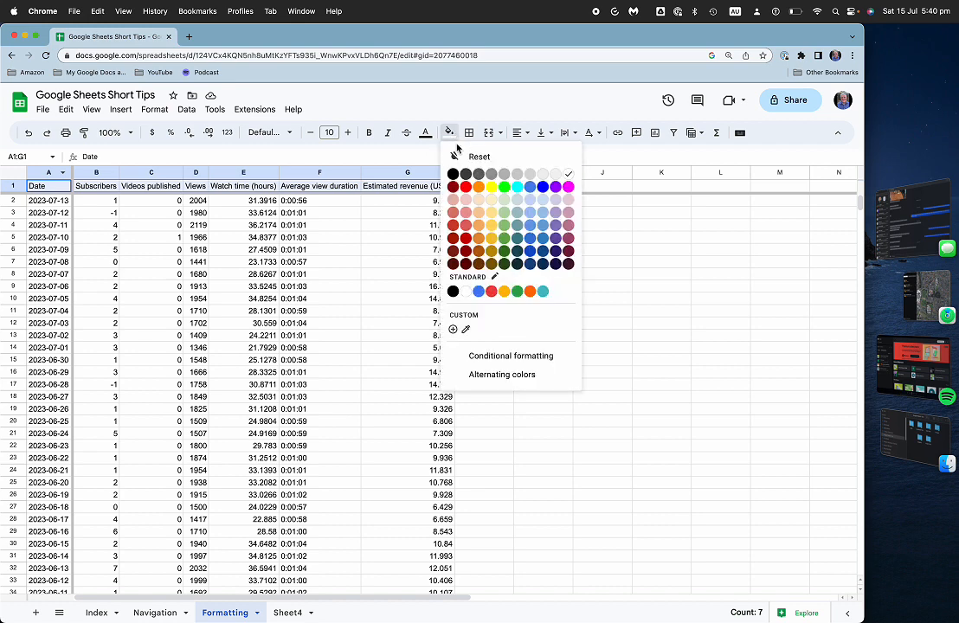
left_click(533, 240)
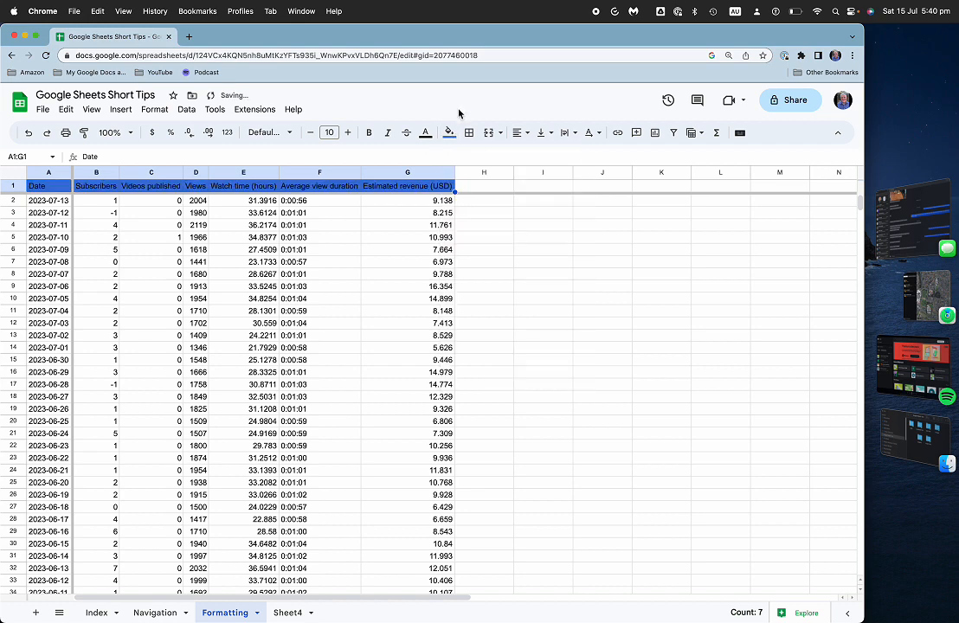
left_click(449, 135)
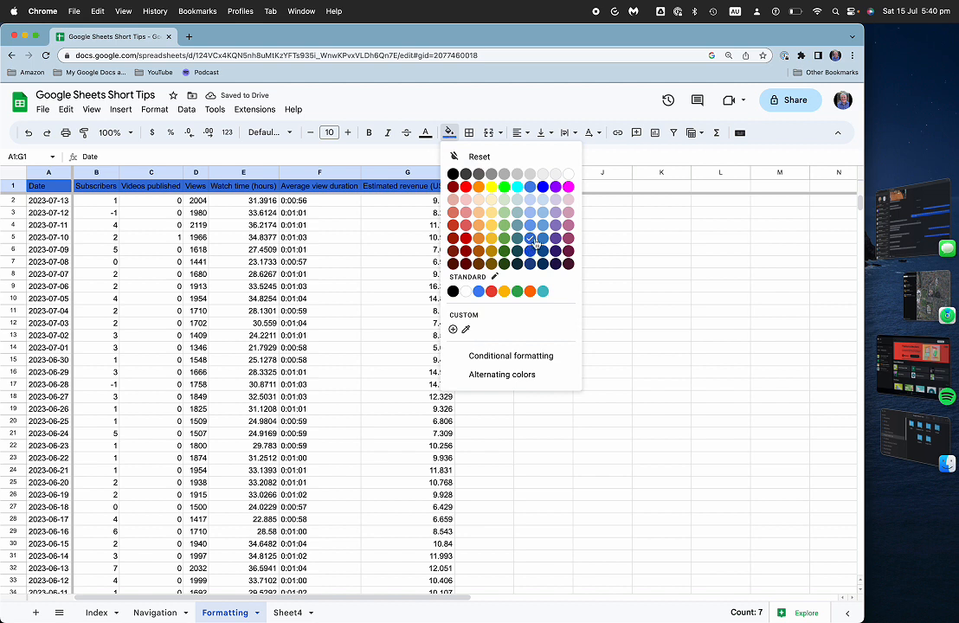
left_click(506, 229)
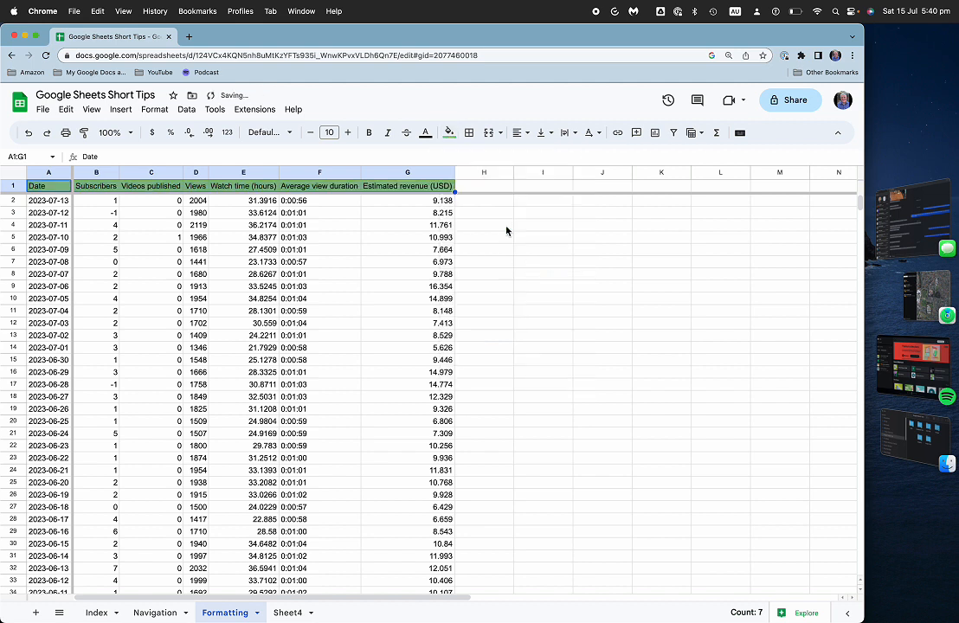
key("super+b")
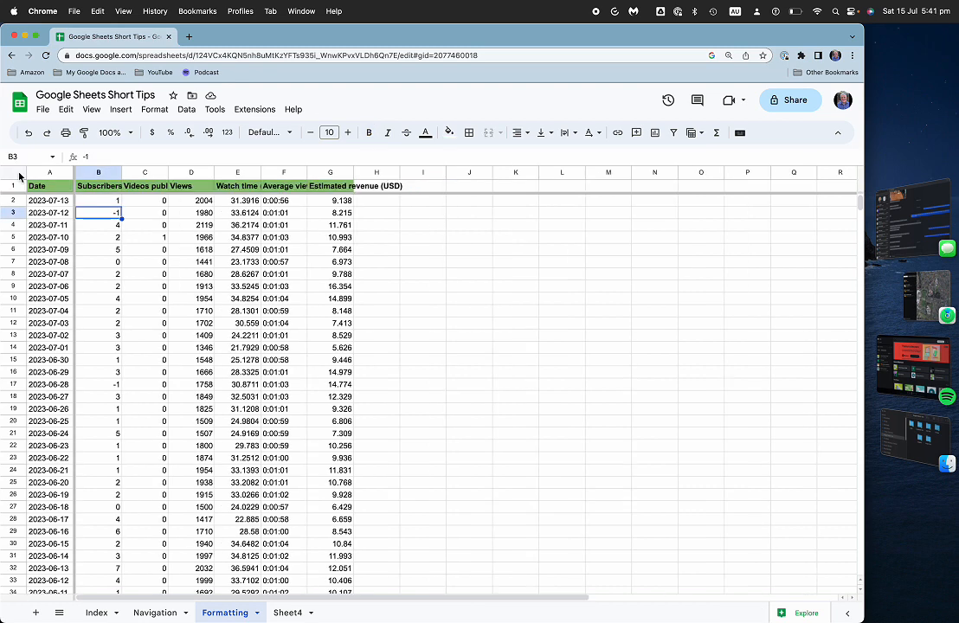
Auto-fit all column widths of the Formatting sheet so the bold headers show in full, and deselect the sheet
left_click(19, 176)
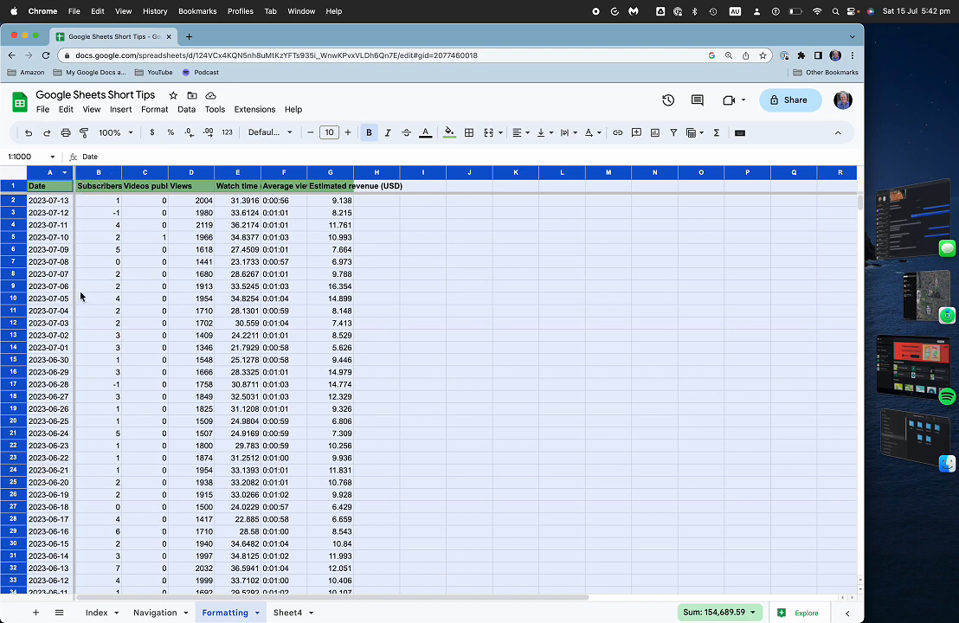
double_click(124, 173)
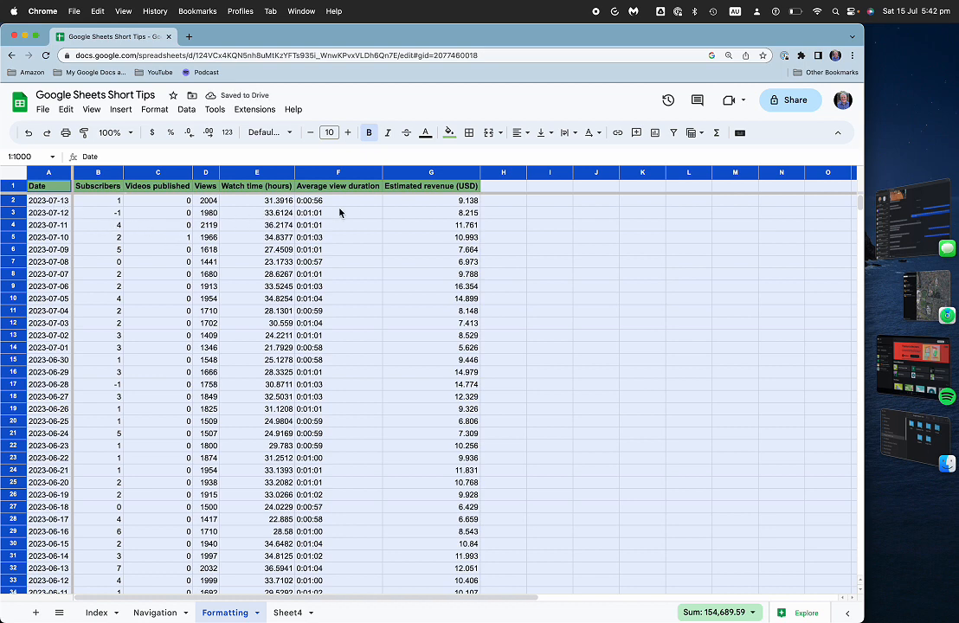
left_click(442, 188)
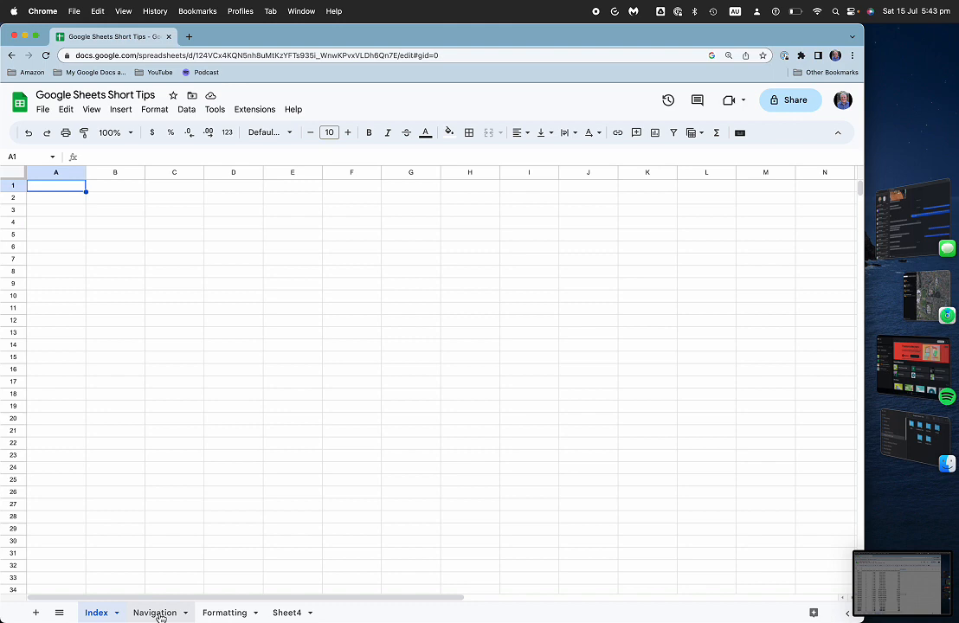
Switch to the Navigation sheet and view the list of all sheets in the spreadsheet
mouse_move(160, 617)
left_mouse_down()
mouse_move(235, 615)
mouse_move(155, 615)
left_mouse_up()
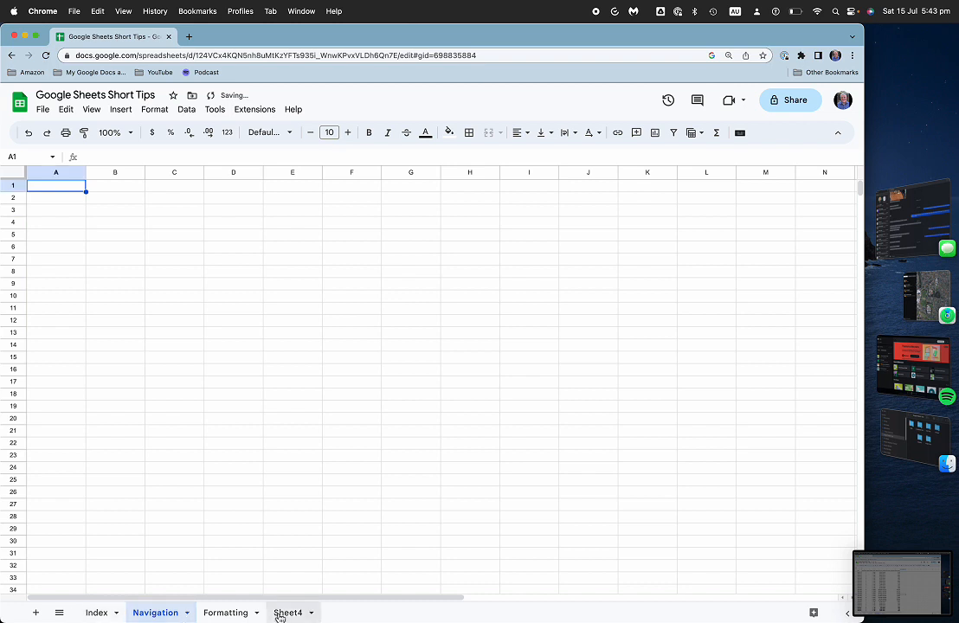
left_click(68, 616)
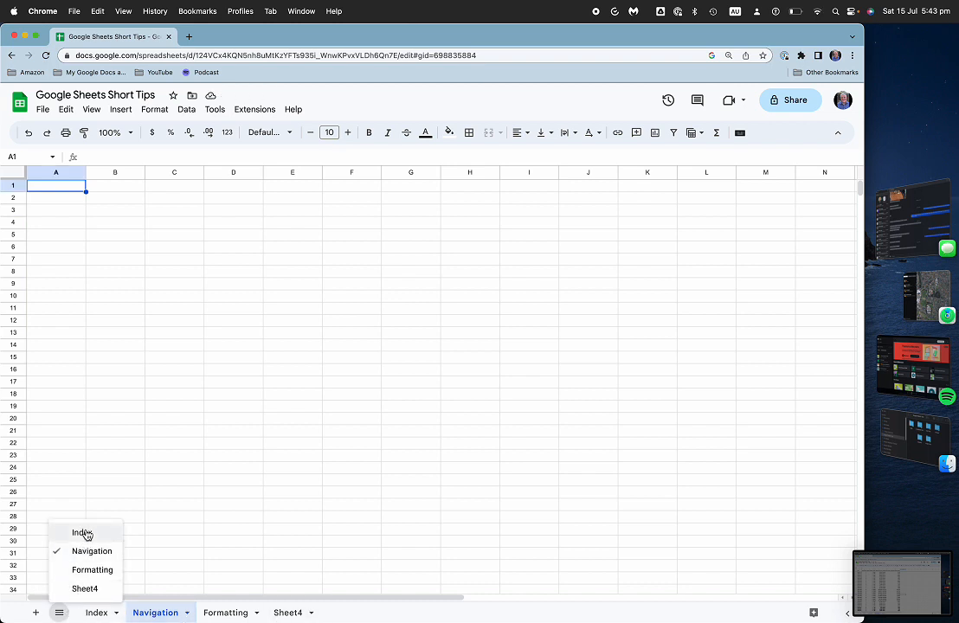
left_click(180, 567)
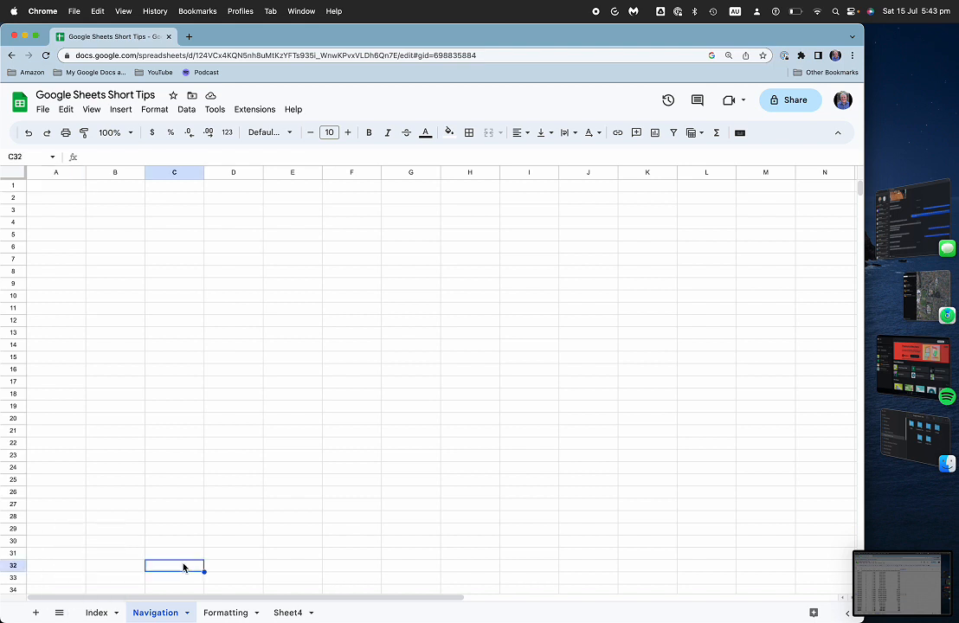
In cell A2 of the Index sheet, insert a link to the Navigation sheet
left_click(97, 613)
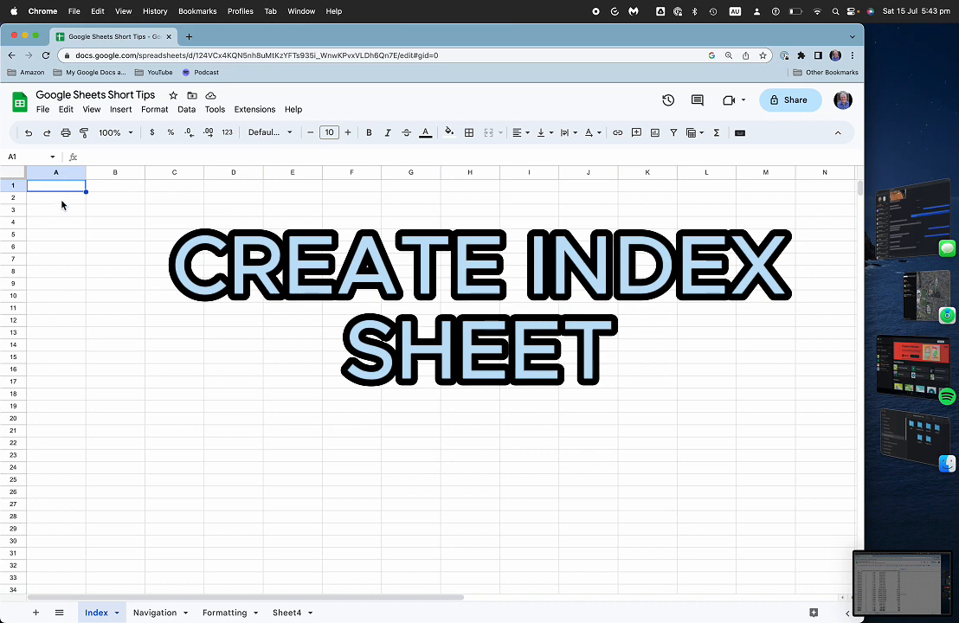
left_click(63, 201)
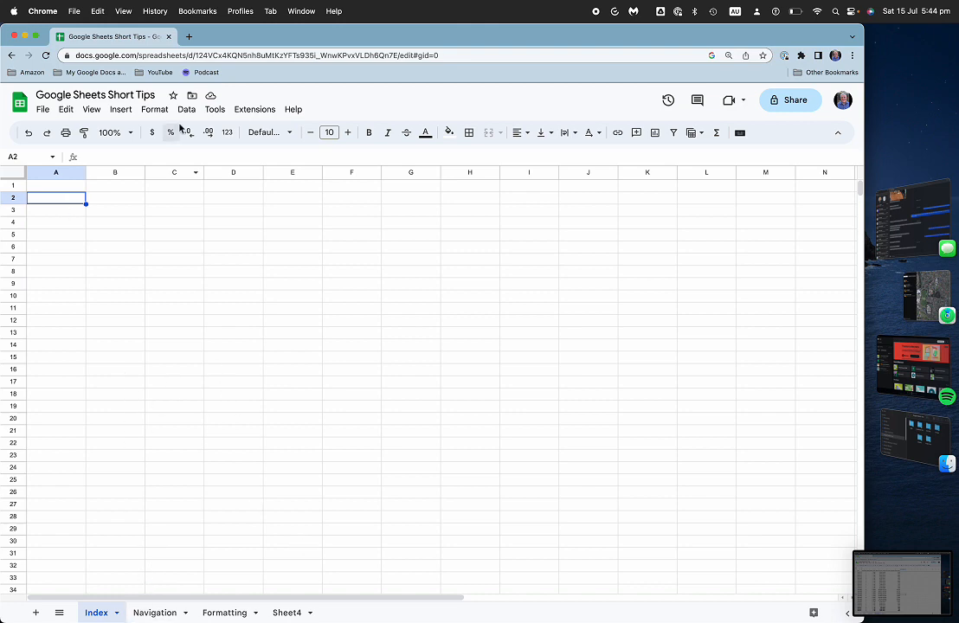
left_click(120, 111)
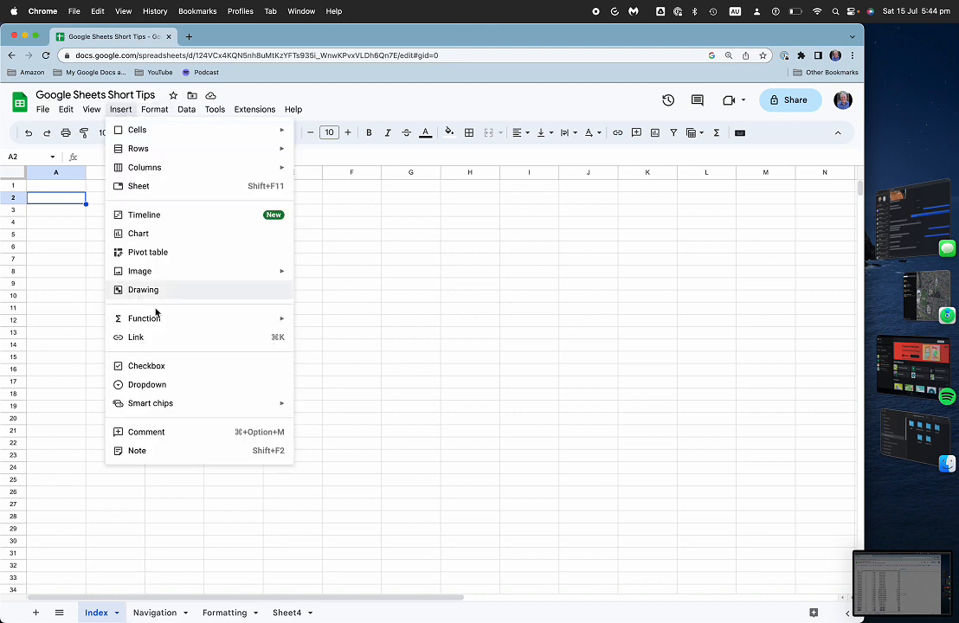
left_click(170, 344)
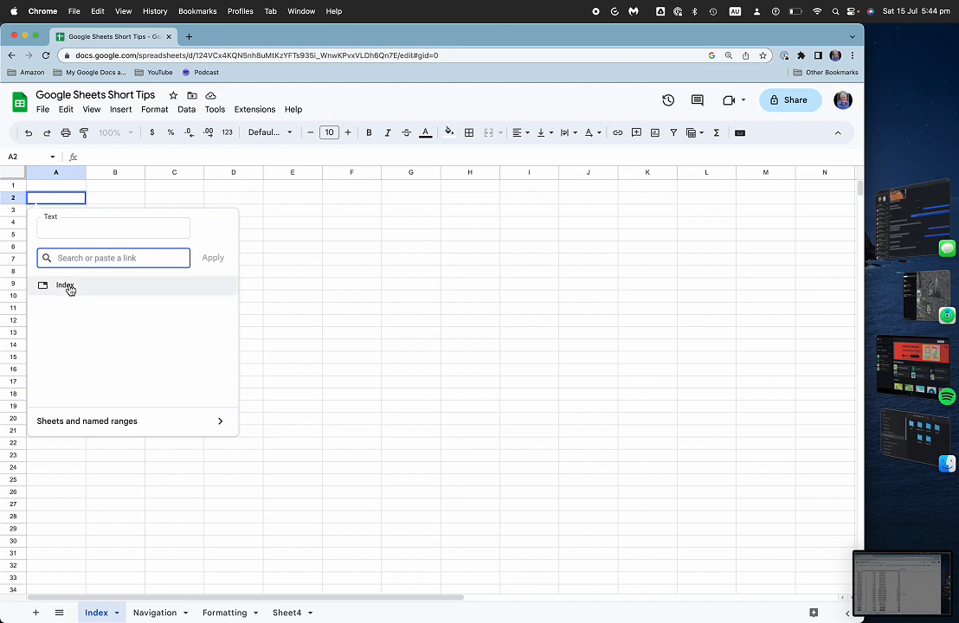
left_click(91, 423)
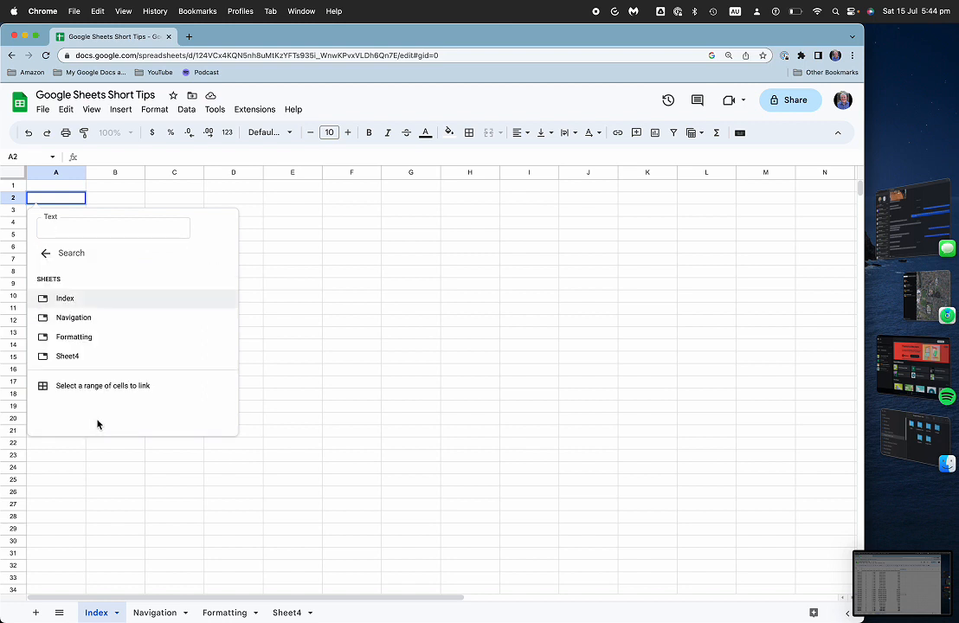
left_click(75, 320)
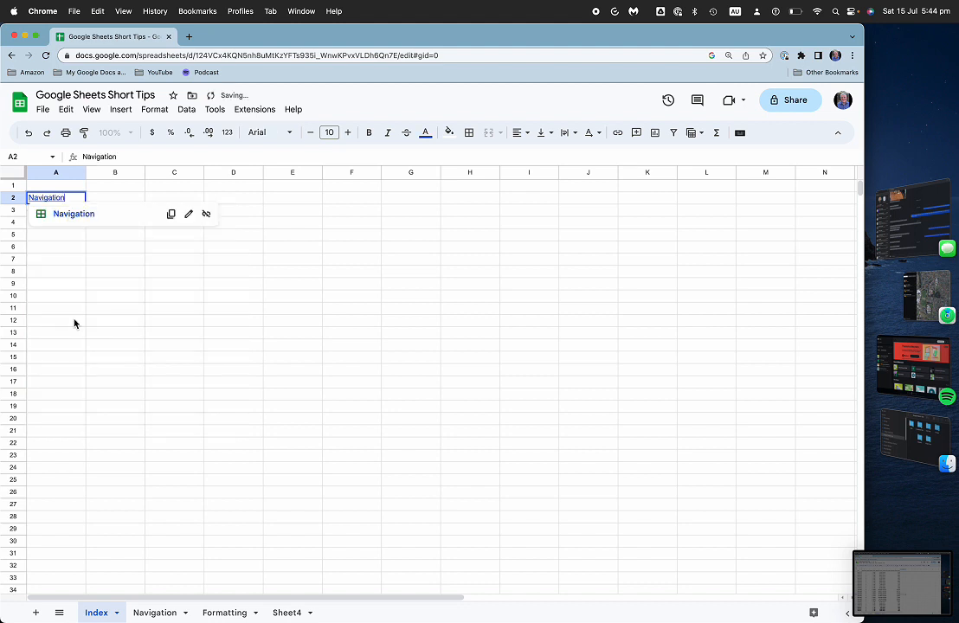
left_click(130, 284)
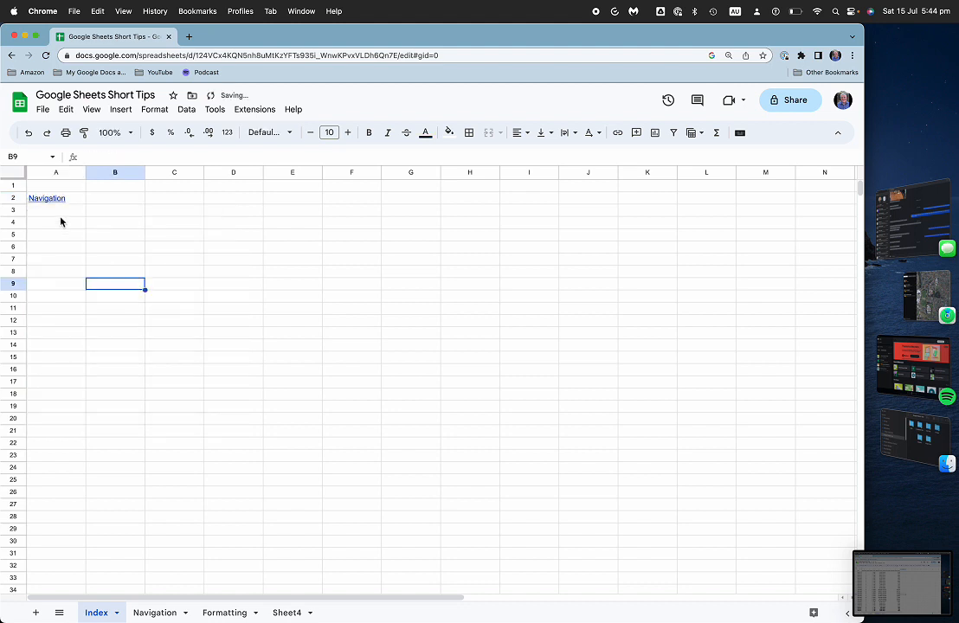
Insert a link to the Formatting sheet in cell A3 of the Index sheet
left_click(58, 214)
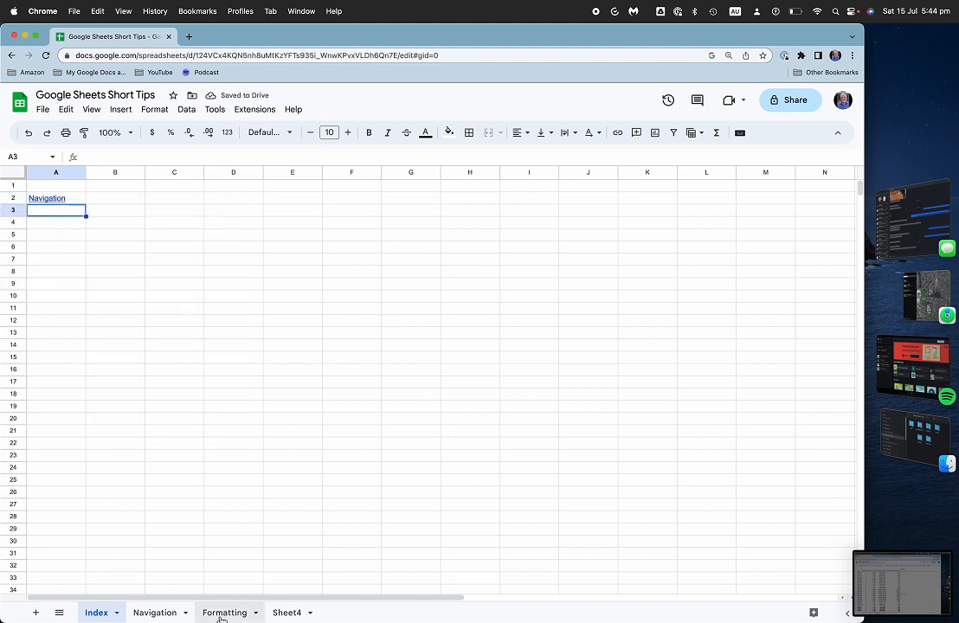
left_click(120, 109)
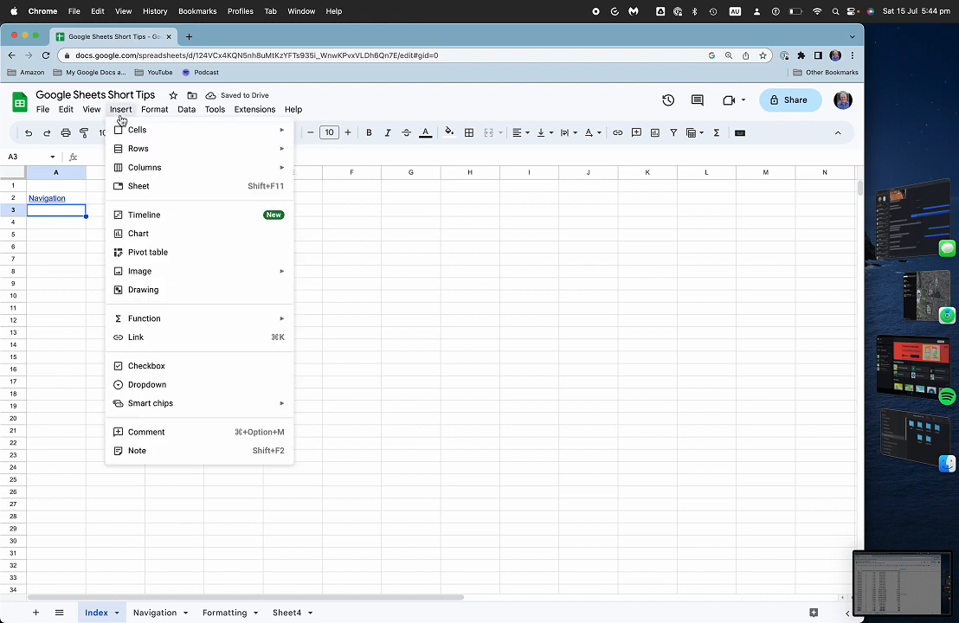
left_click(137, 337)
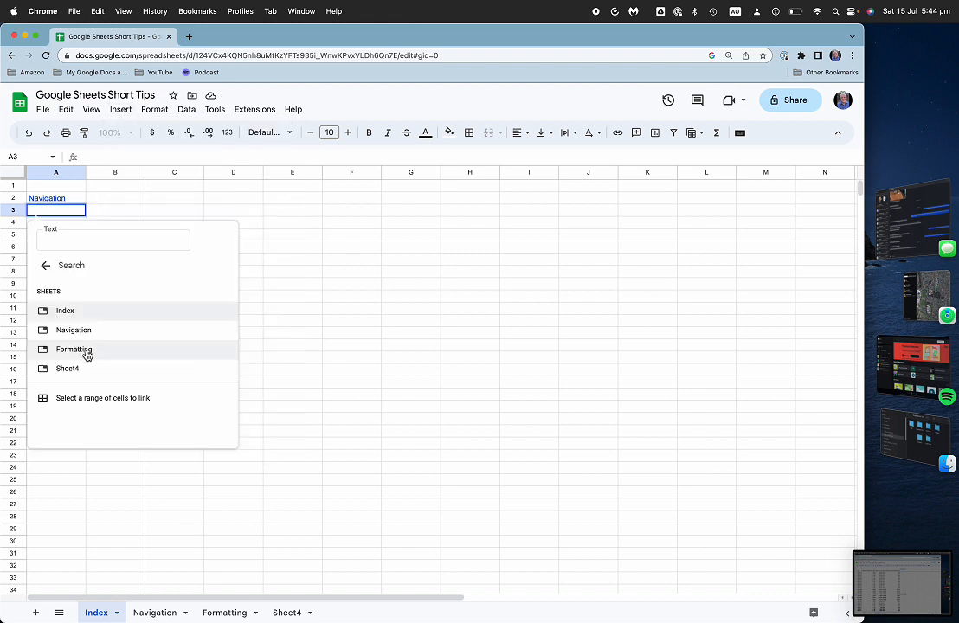
left_click(86, 351)
left_click(84, 346)
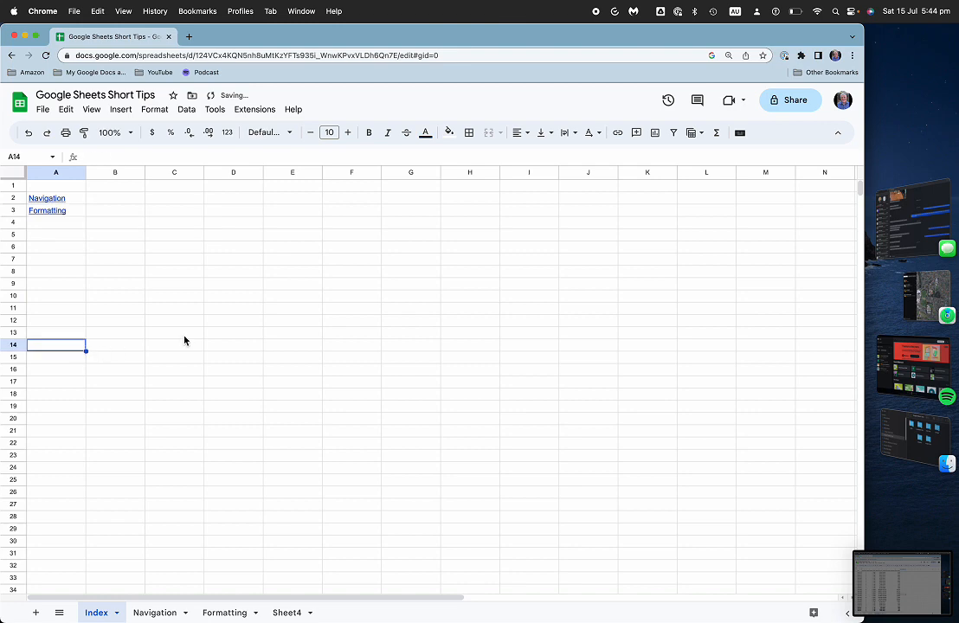
Test the Index links by following Navigation to its sheet, returning to Index, and following Formatting
left_click(57, 199)
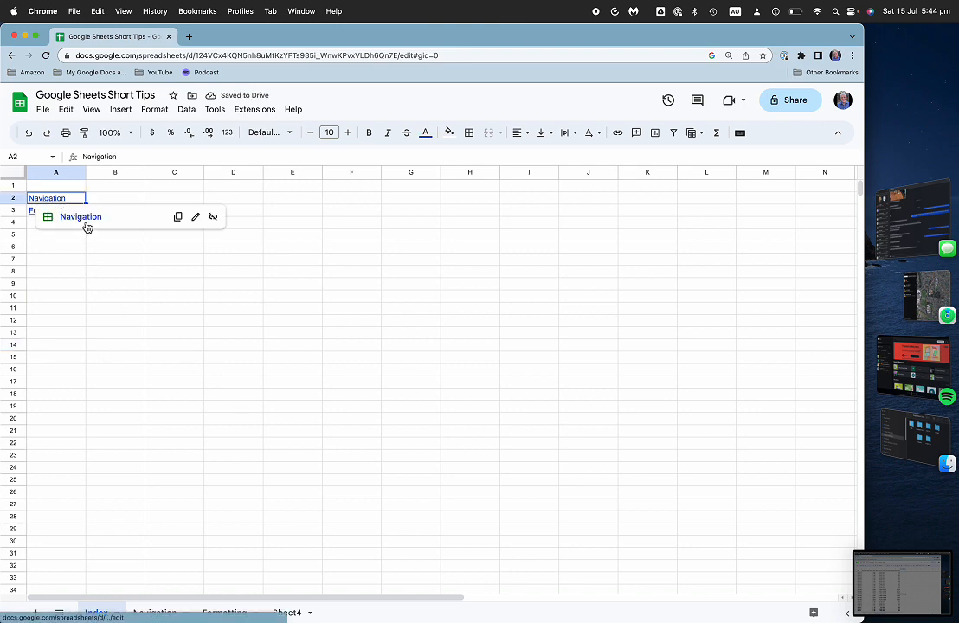
left_click(84, 220)
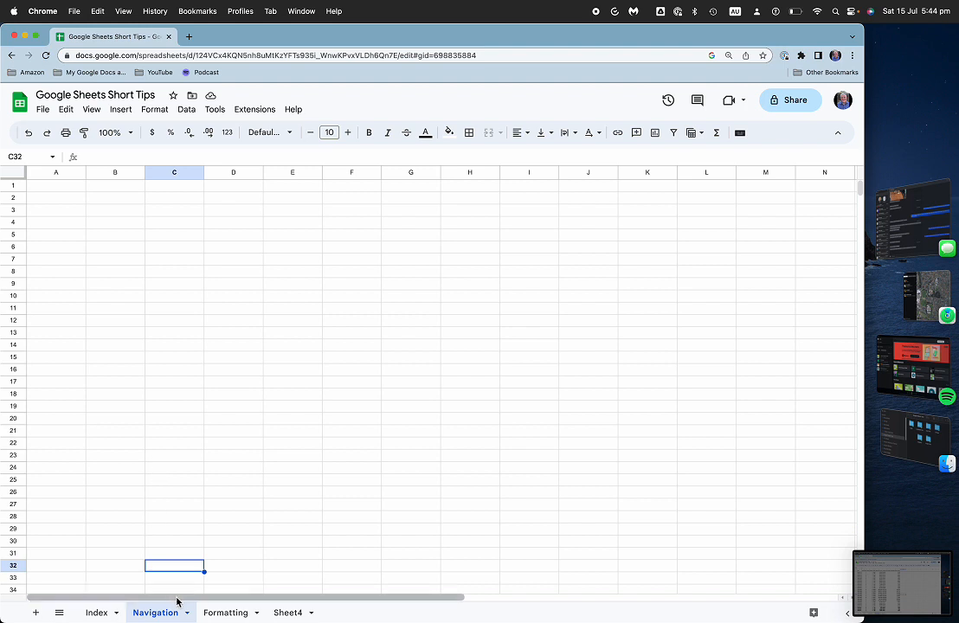
left_click(98, 613)
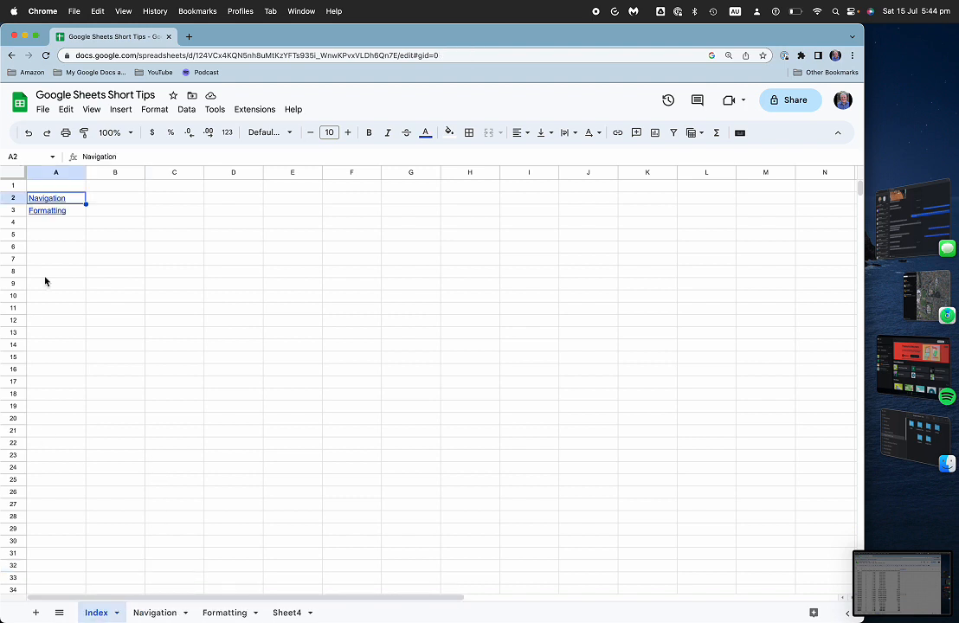
left_click(39, 213)
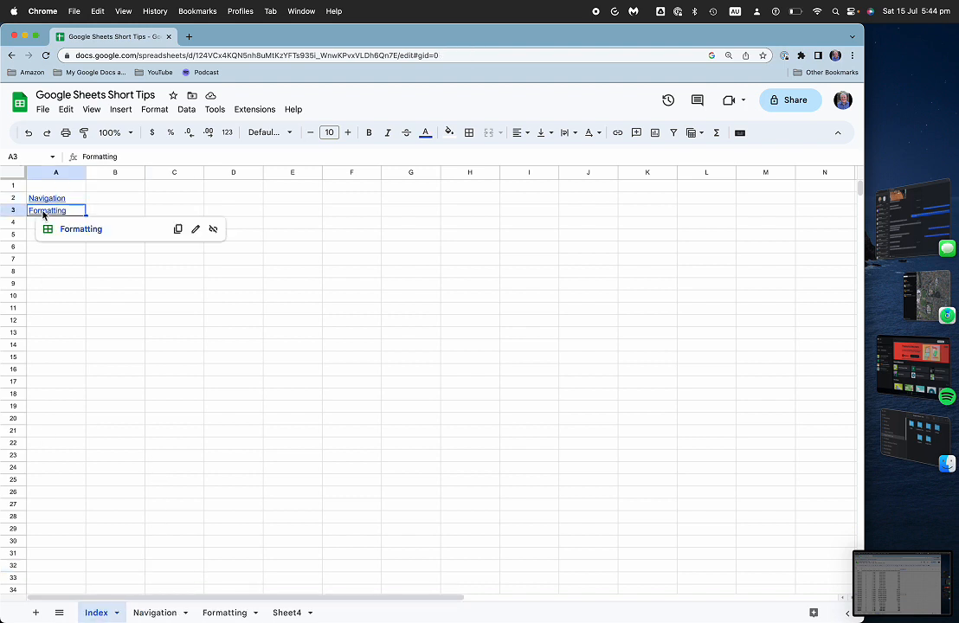
left_click(84, 232)
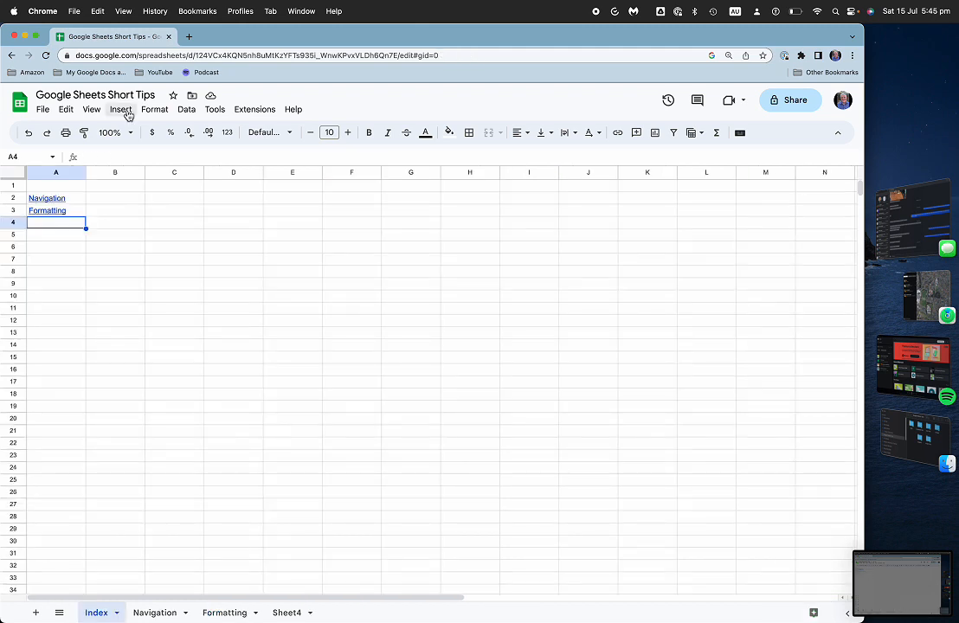
In cell A4 of the Index sheet, insert a link to Google.com with the text "Go to Google", and preview it
left_click(121, 110)
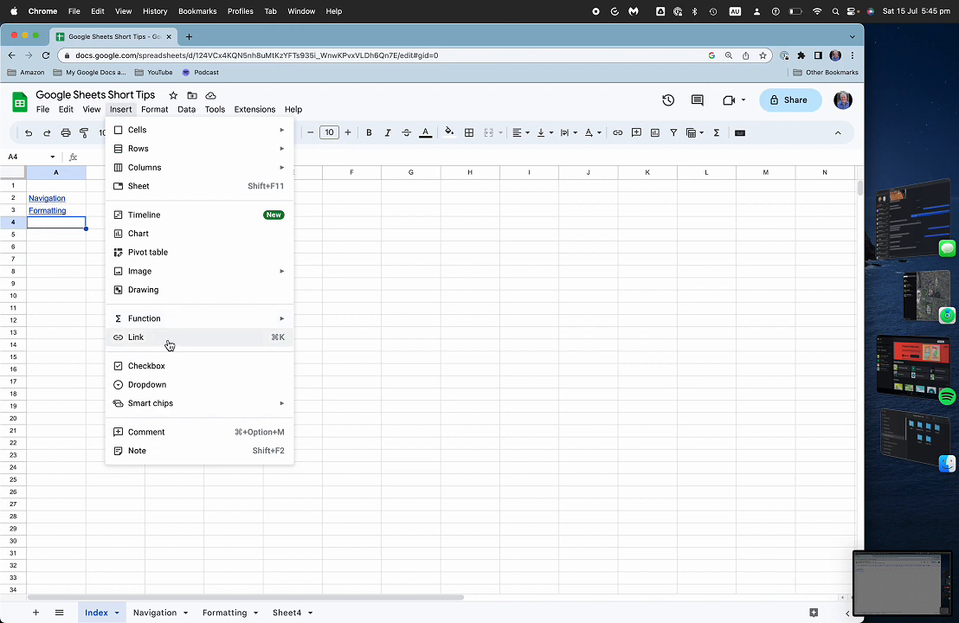
left_click(246, 346)
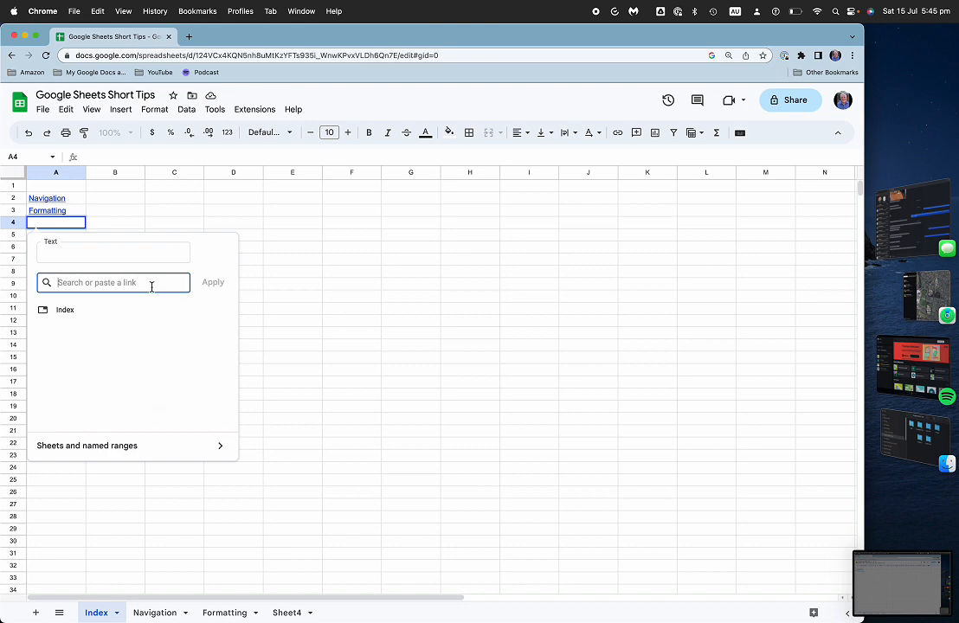
type("G")
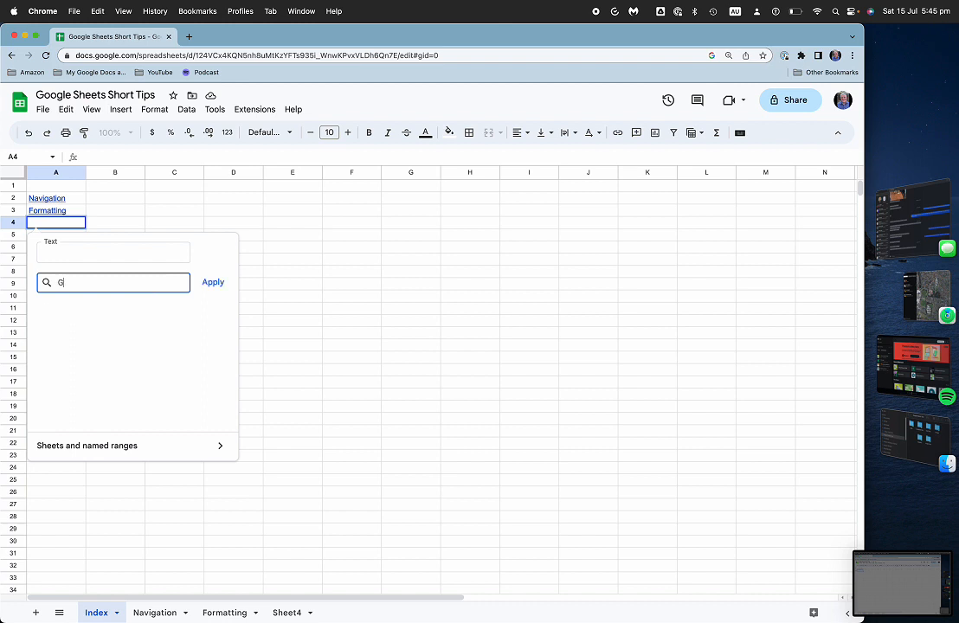
type("oogle.com")
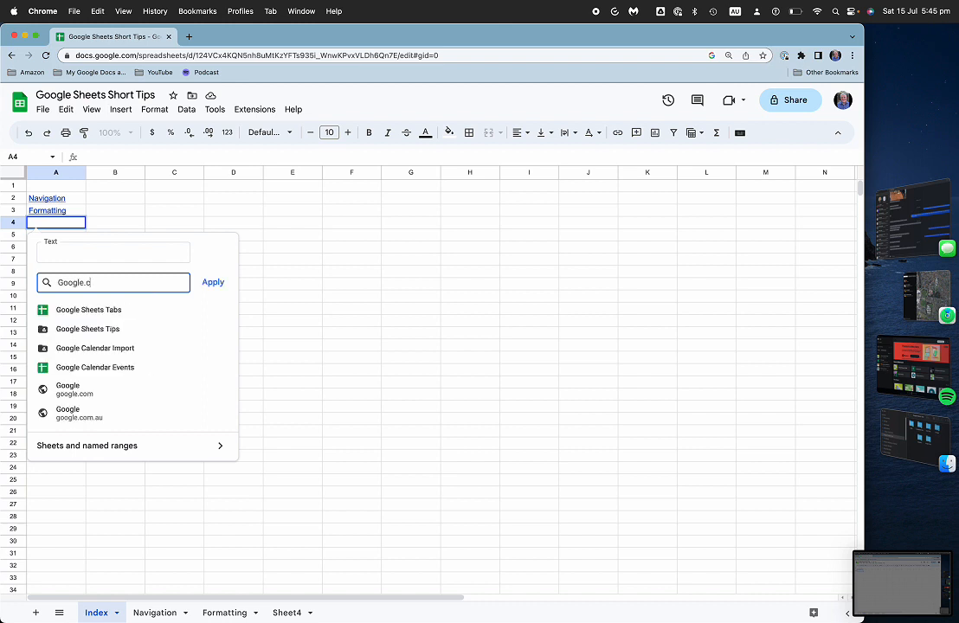
left_click(134, 256)
type("Go to Google")
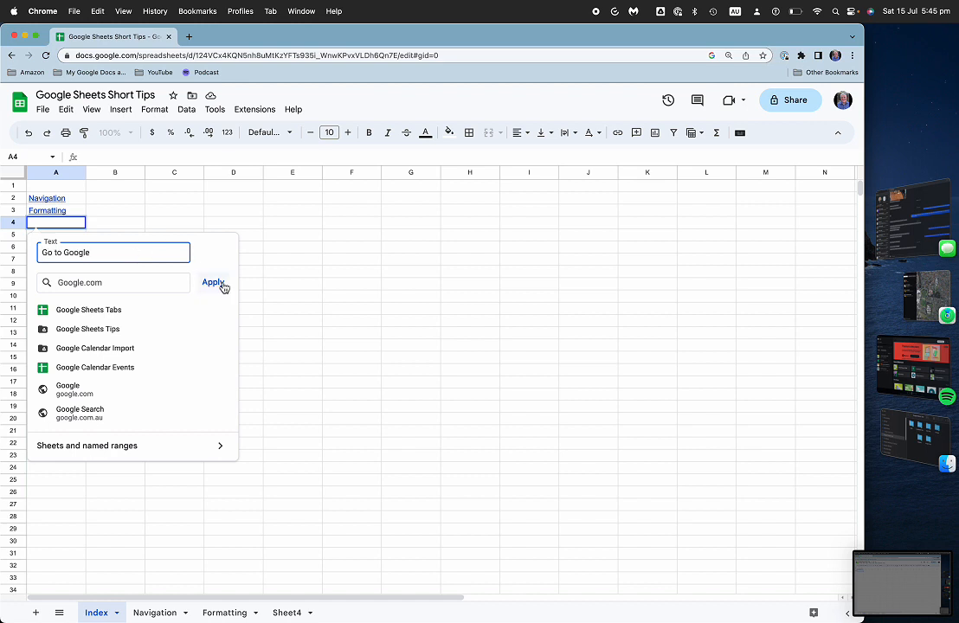
left_click(222, 285)
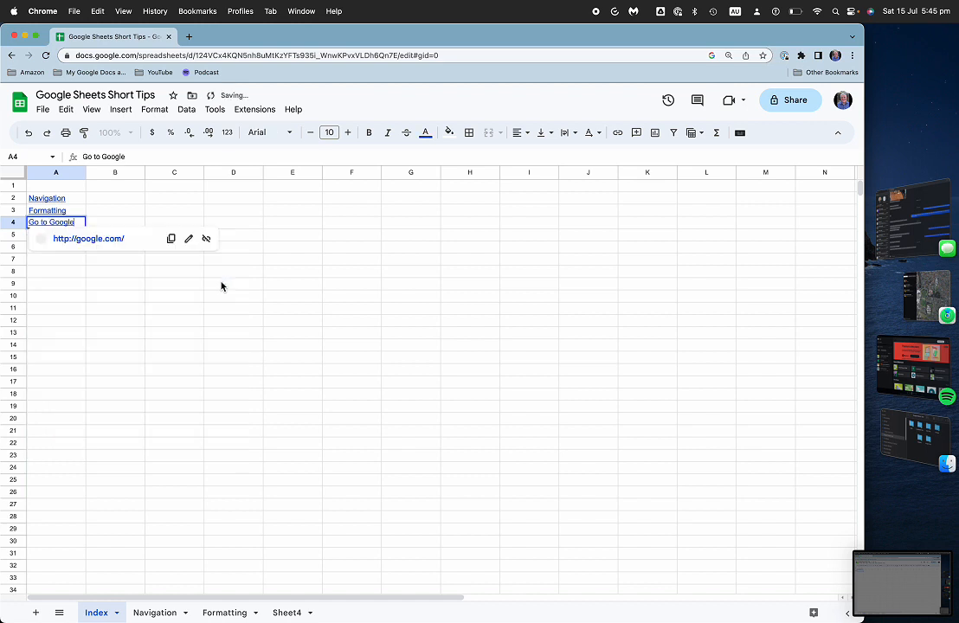
left_click(180, 314)
mouse_move(59, 226)
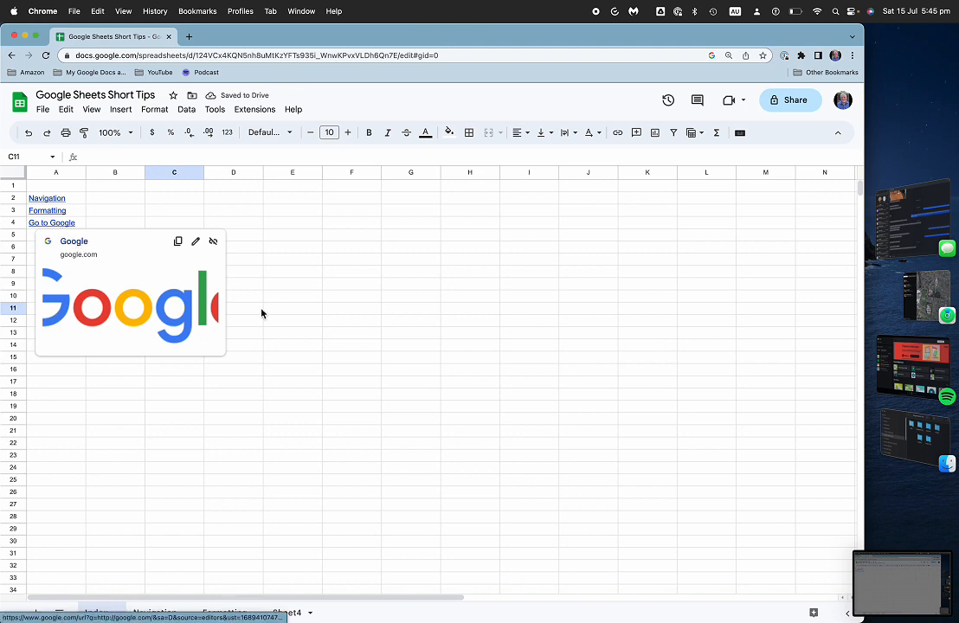
Open the link editor for cell A5, below the Go to Google link
left_click(56, 235)
left_click(120, 109)
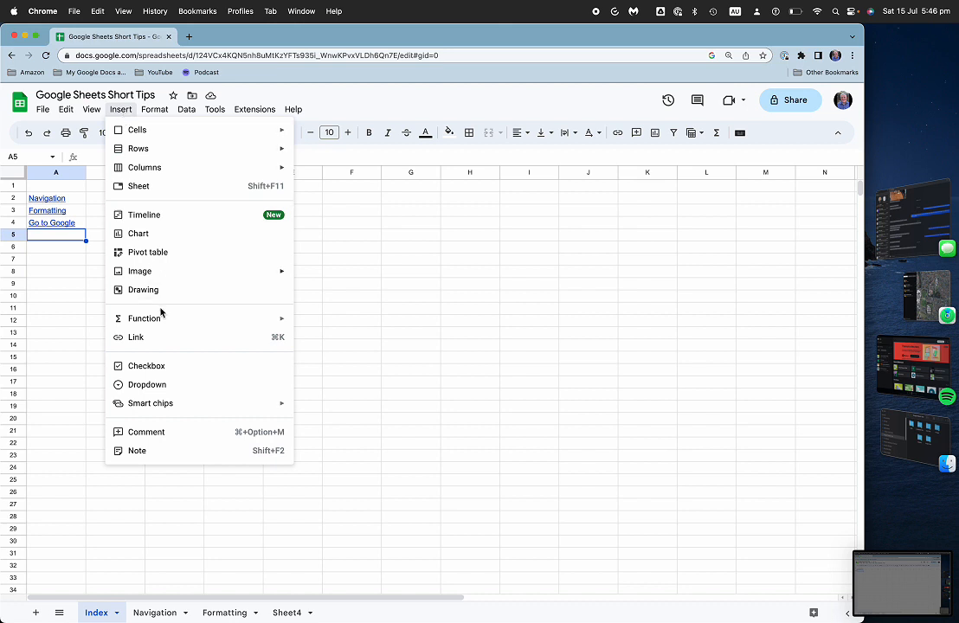
left_click(154, 340)
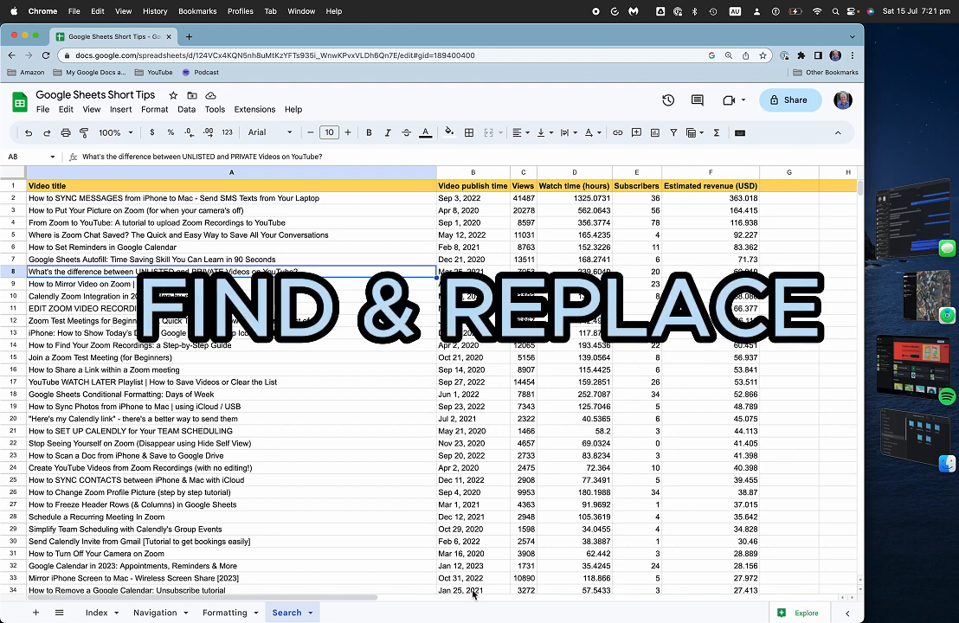
Create a filter on the Search sheet's table, and view the Video title column's options for filtering by condition and by values
left_click(420, 194)
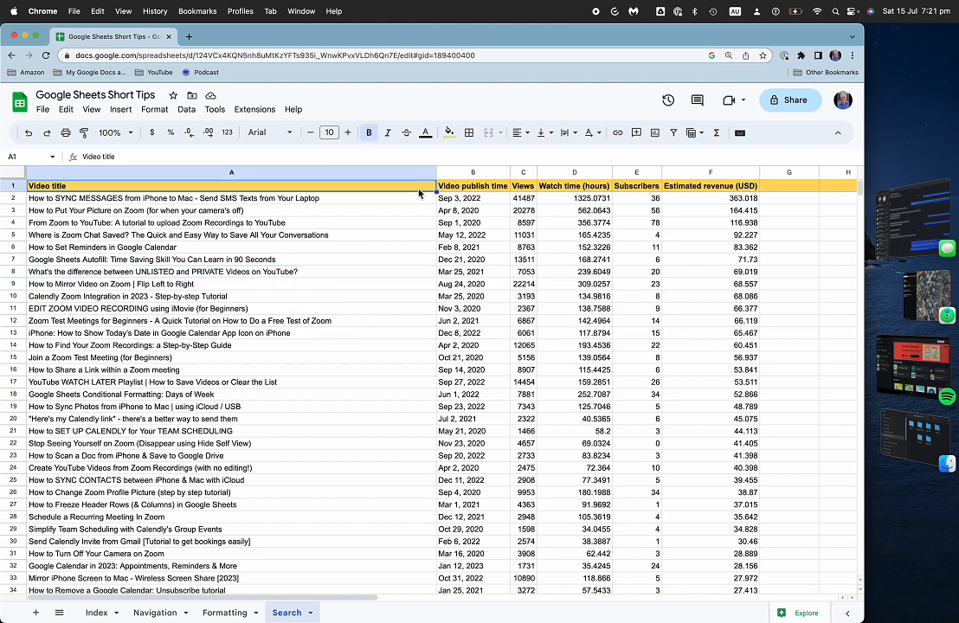
left_click(674, 135)
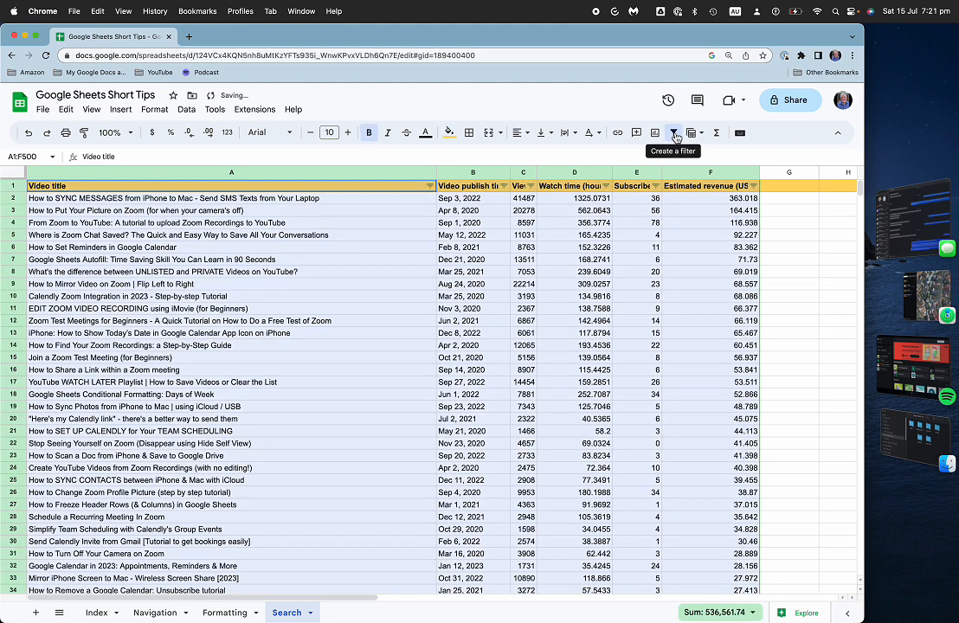
left_click(430, 187)
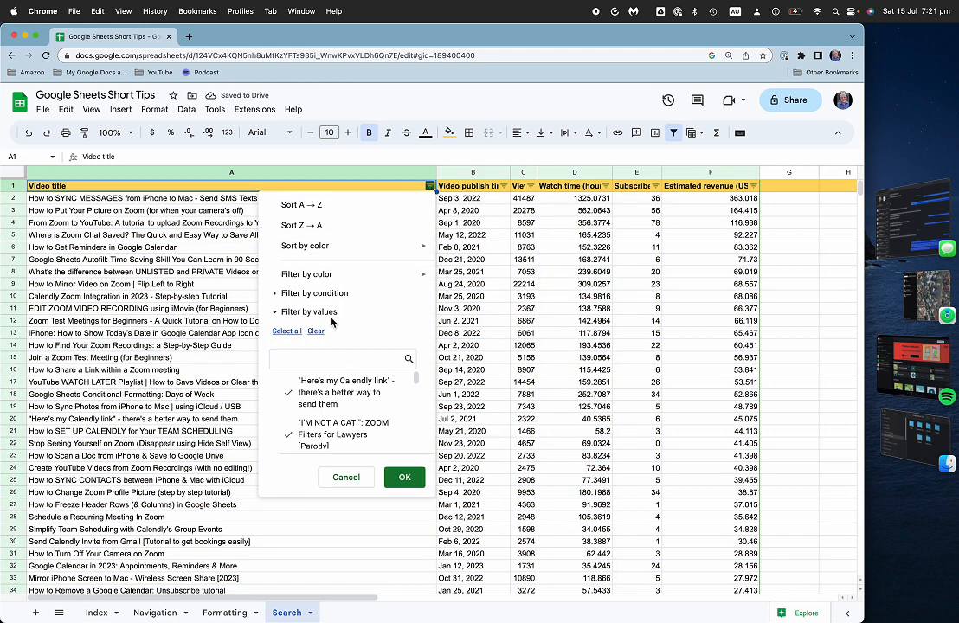
left_click(277, 295)
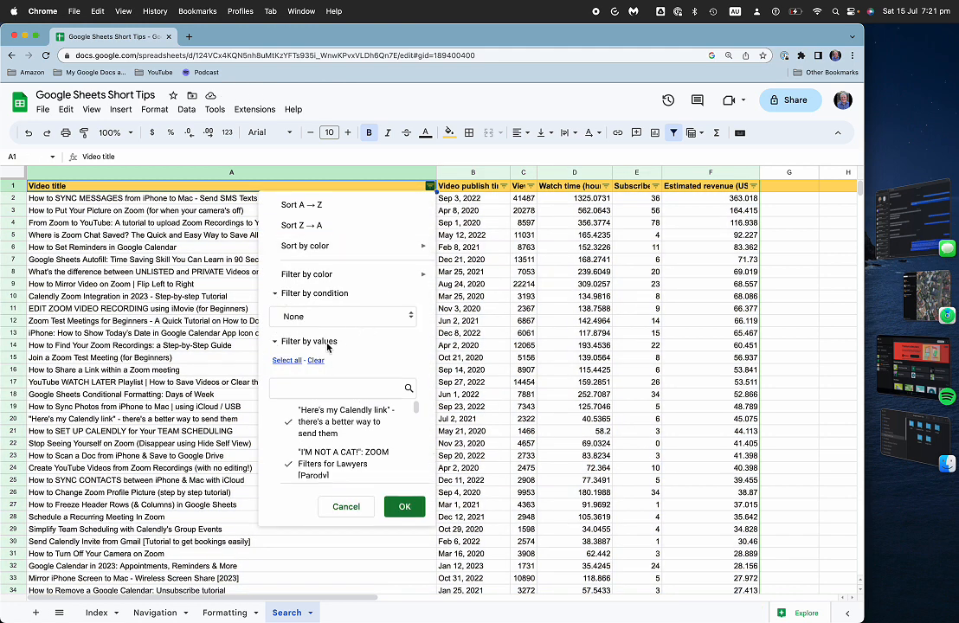
left_click(276, 346)
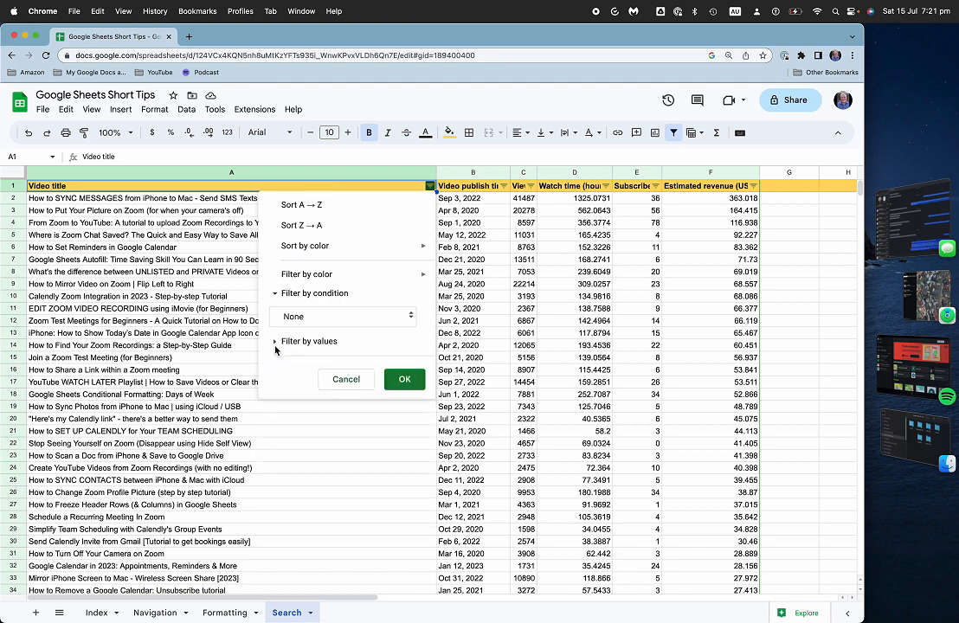
left_click(348, 385)
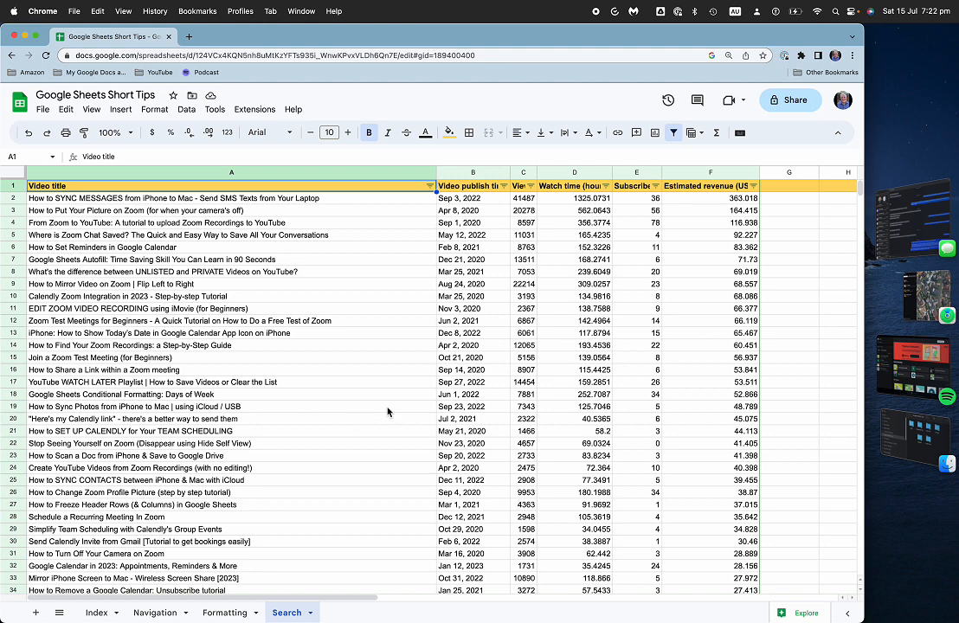
Find the word "Google" in the Search sheet
key("super+f")
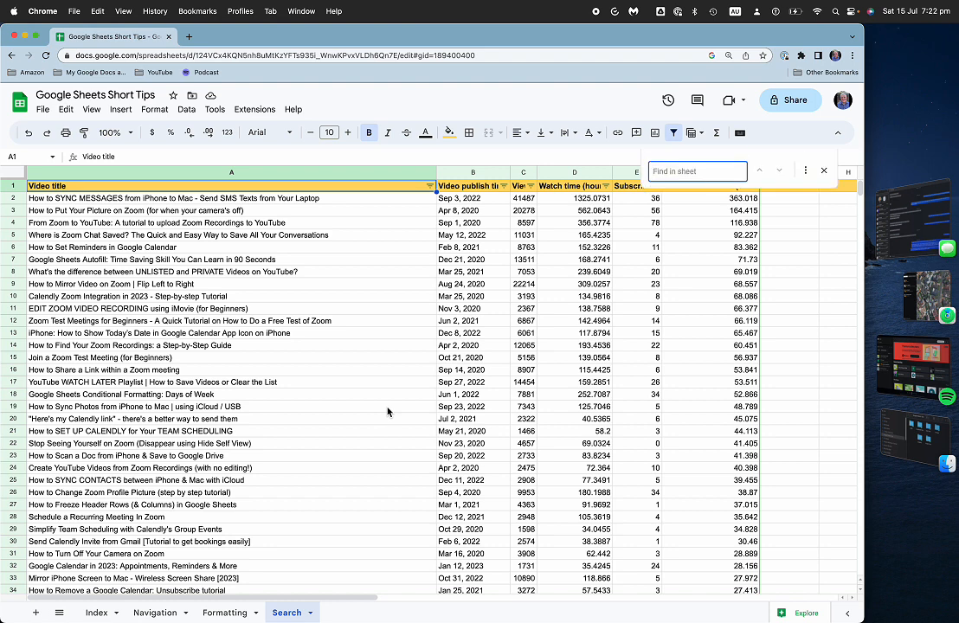
key("Escape")
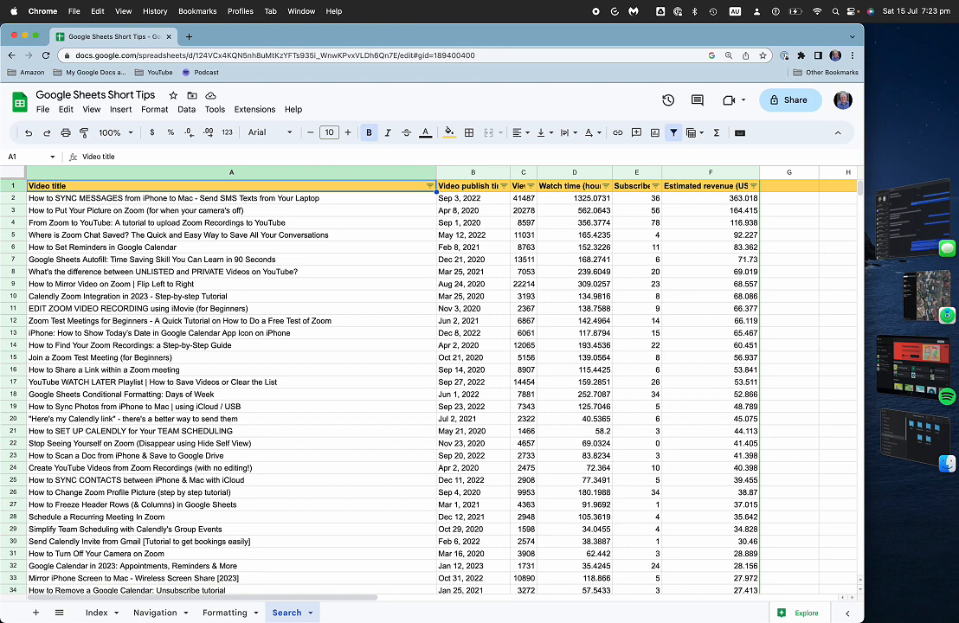
key("cmd+f")
type("G")
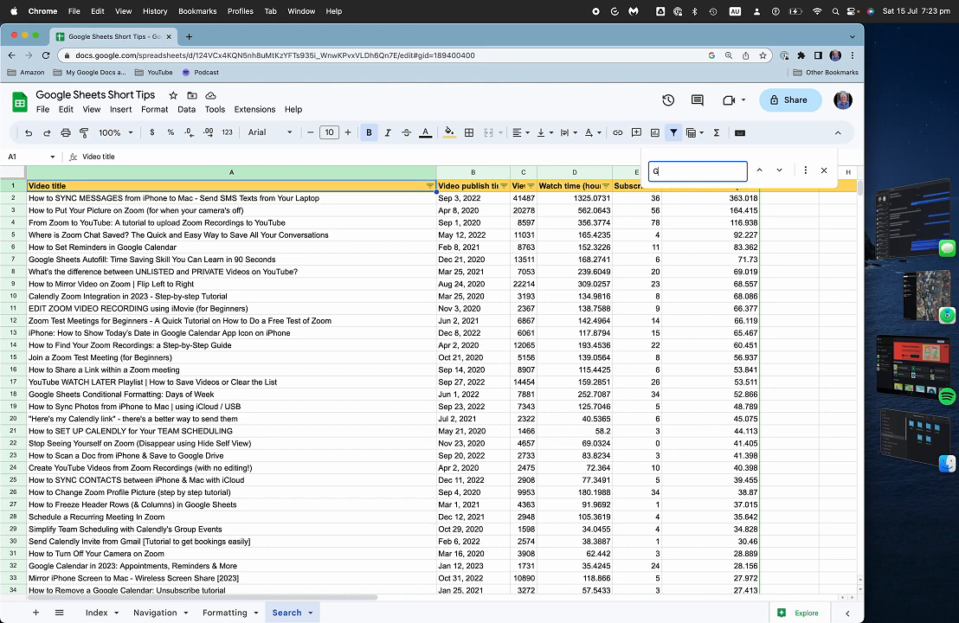
type("oogle")
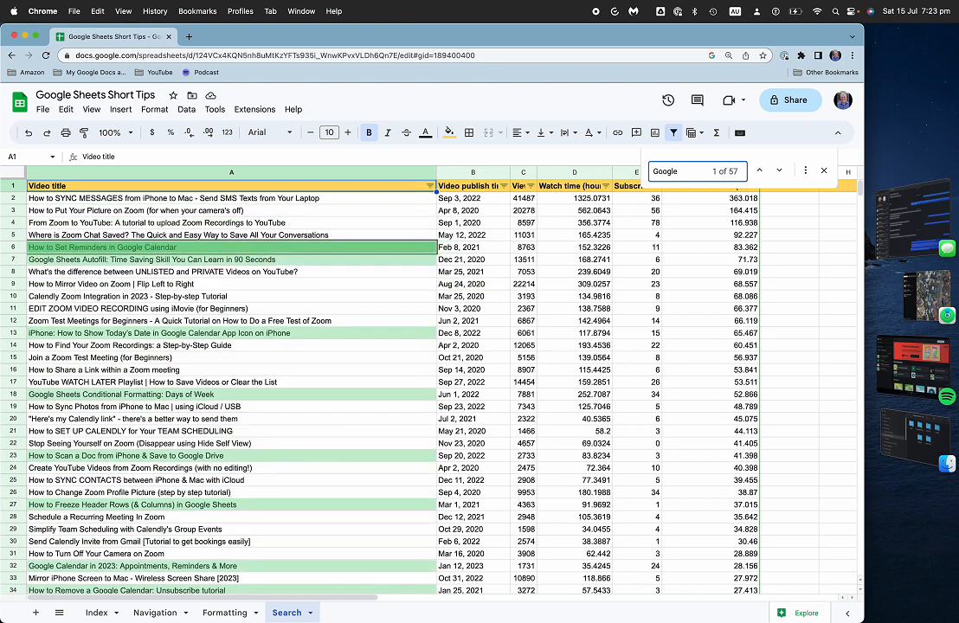
Narrow the search in the Search sheet to "Google Sheets" and look through the highlighted video titles
type(" She")
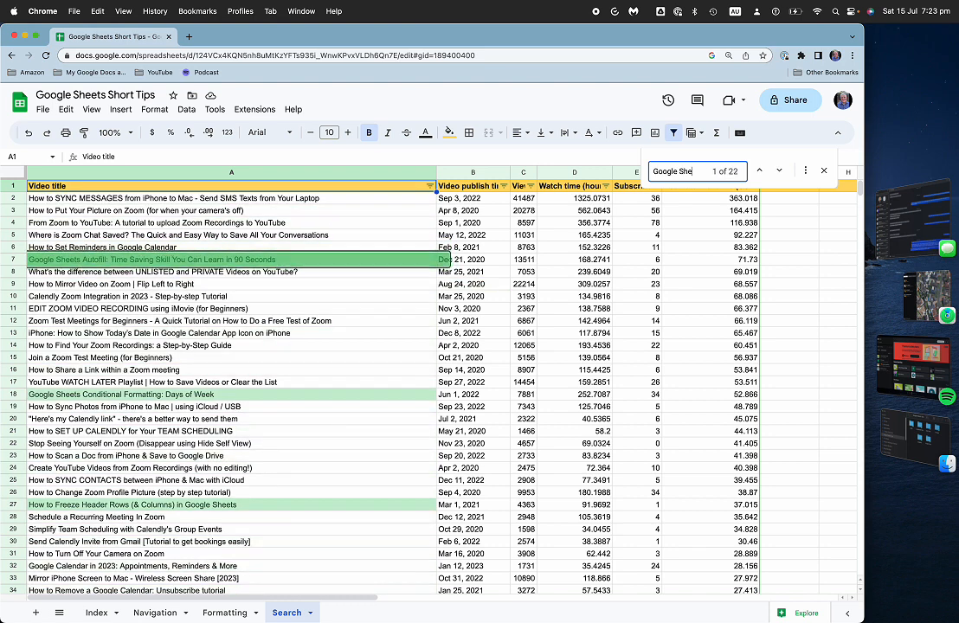
type("ets")
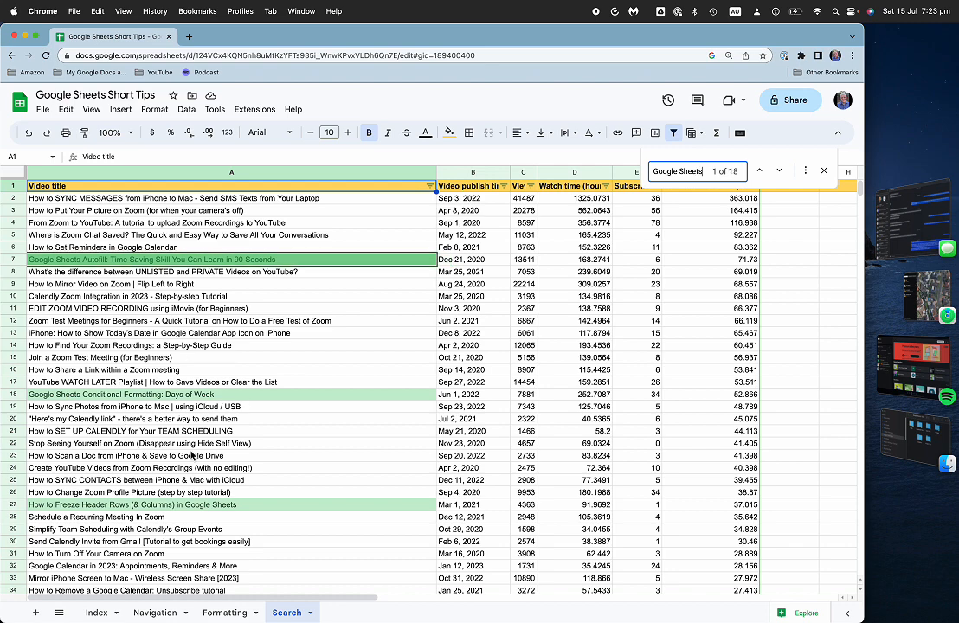
scroll(192, 456, "down", 2)
scroll(193, 456, "down", 6)
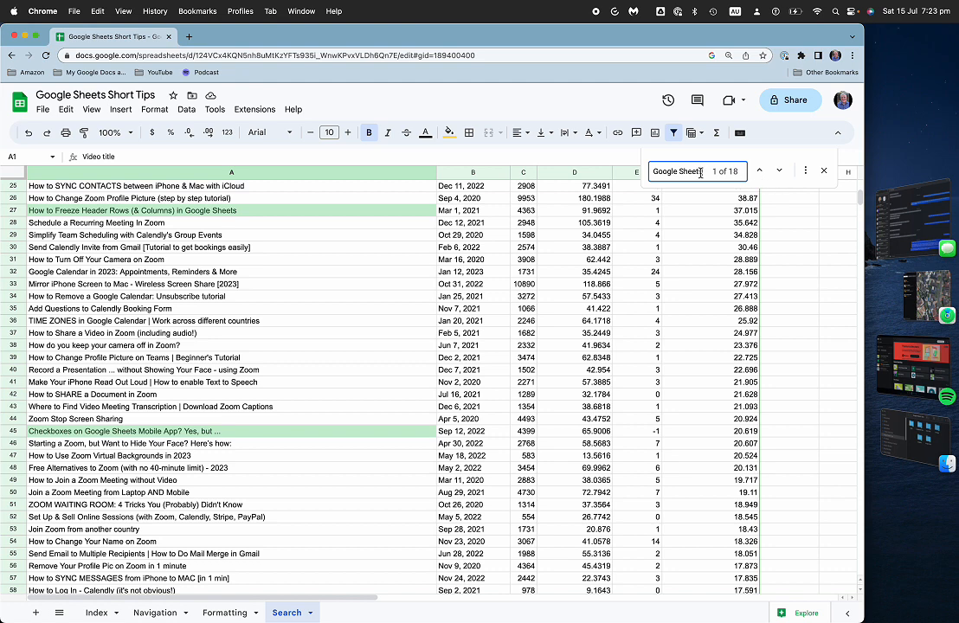
In Find and replace for "Google Sheets", try the This sheet search scope, set it back to All sheets, and close without replacing anything
left_click(806, 175)
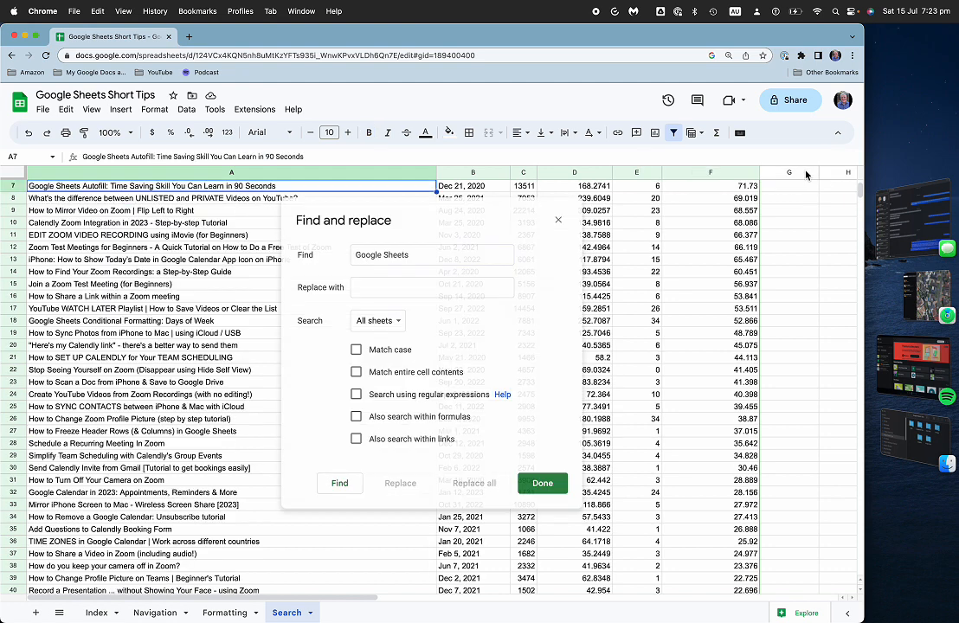
left_click(397, 321)
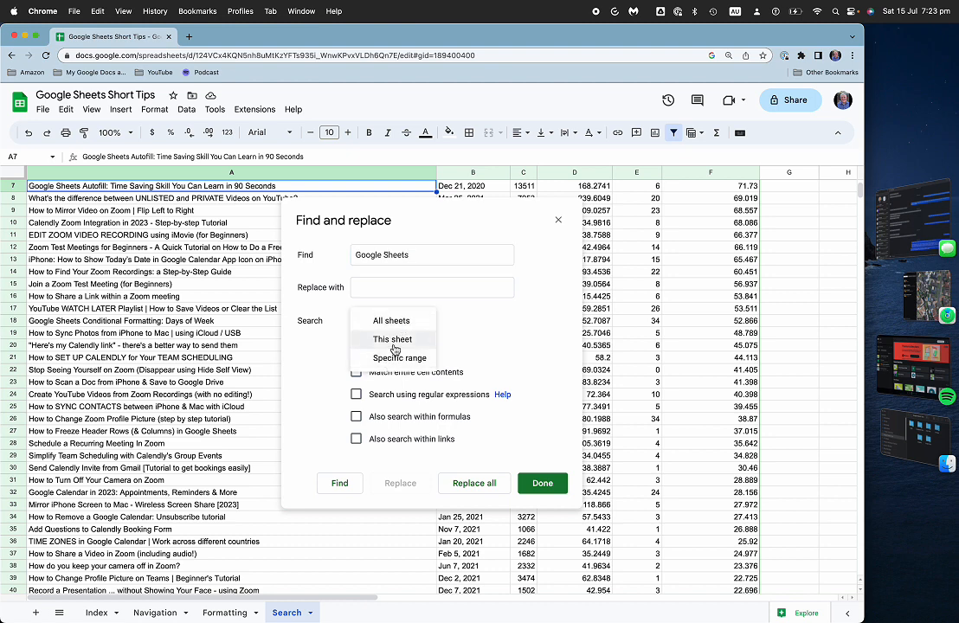
left_click(395, 345)
left_click(401, 323)
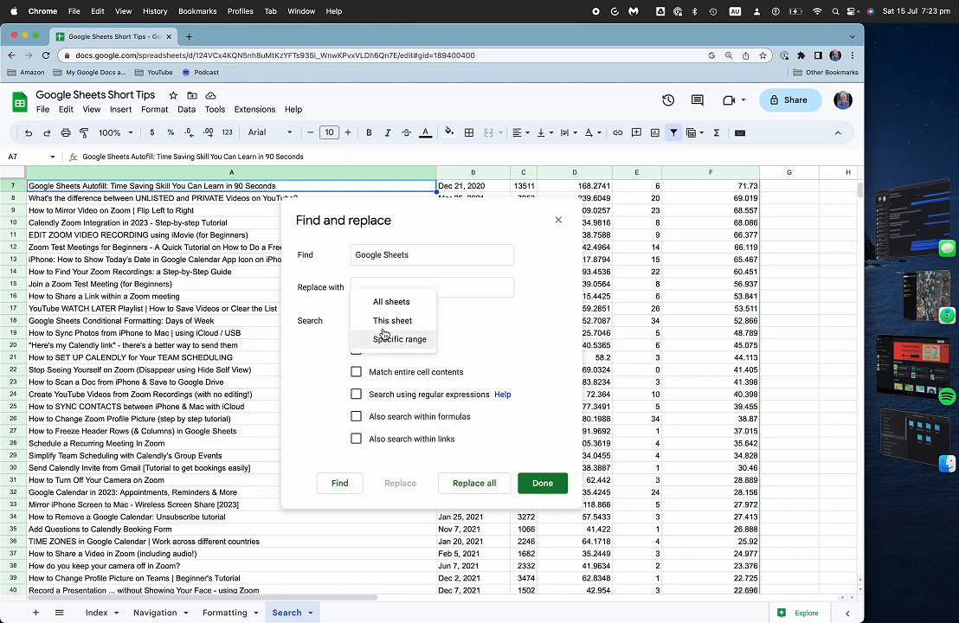
left_click(391, 303)
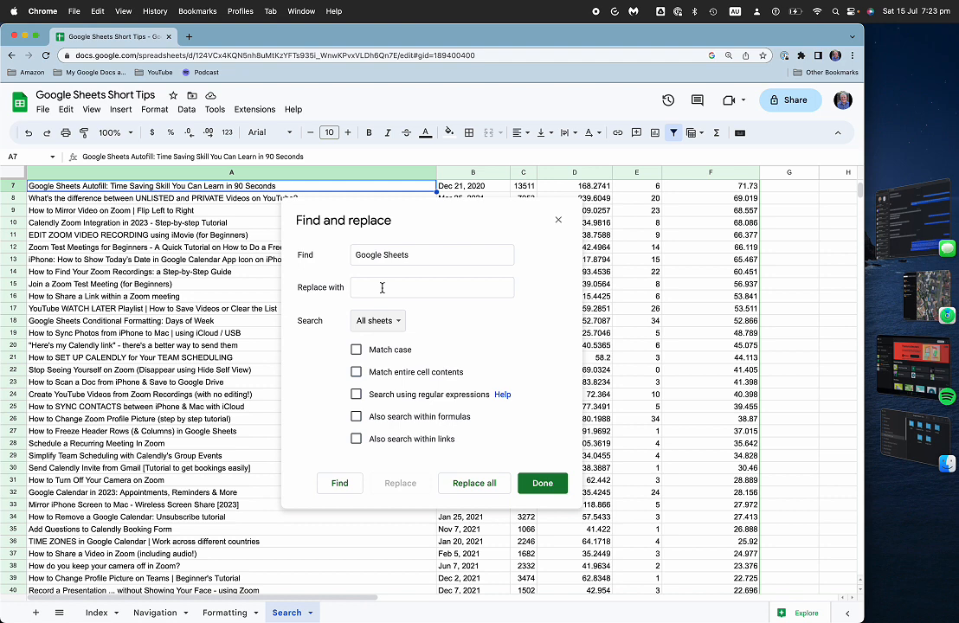
left_click(559, 219)
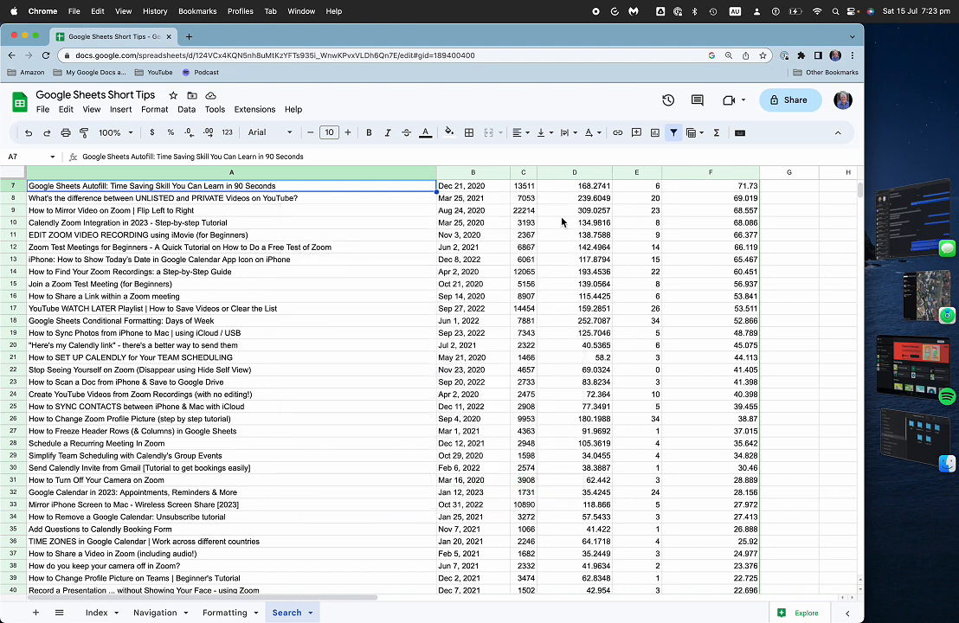